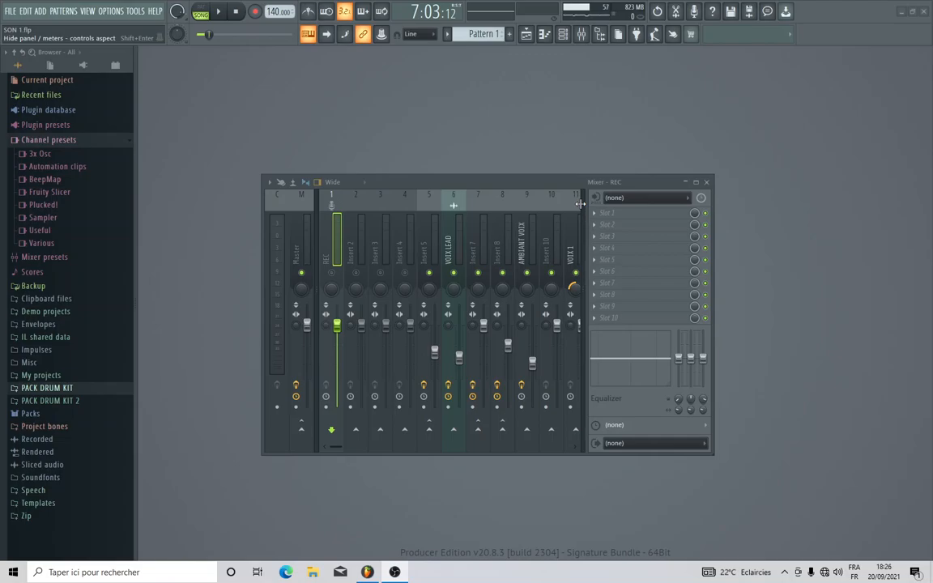
- Replace the mixer with the playlist, fit the arrangement's tracks in view and play back part of the song
{"action": "left_click", "coordinate": [706, 182]}
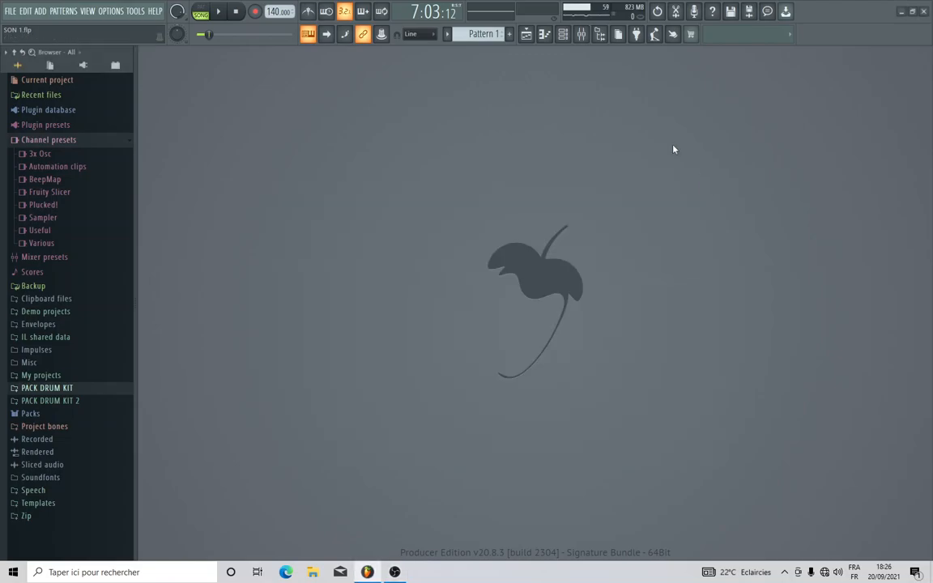
{"action": "left_click", "coordinate": [526, 34]}
{"action": "scroll", "coordinate": [486, 135], "scroll_direction": "up", "scroll_amount": 6}
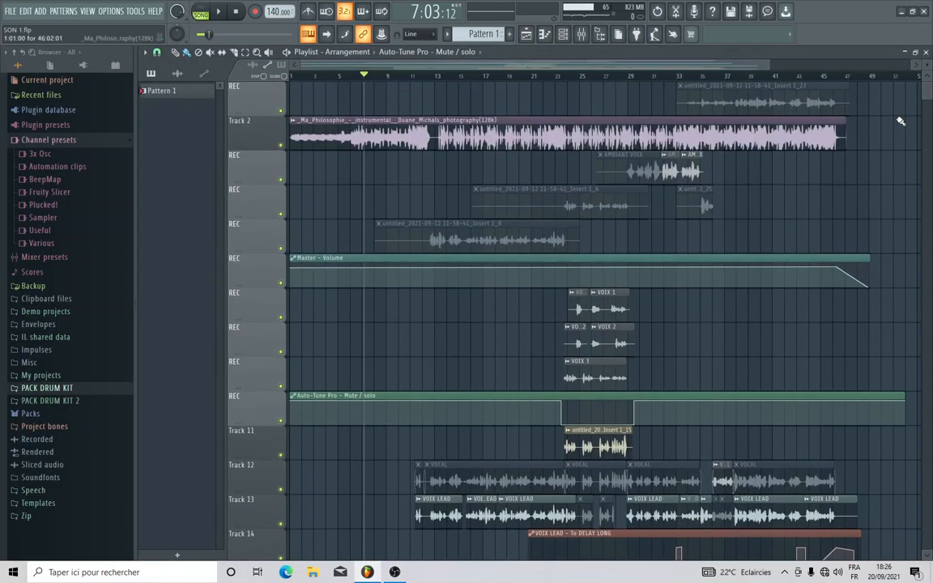
{"action": "left_click_drag", "start_coordinate": [927, 65], "coordinate": [927, 70]}
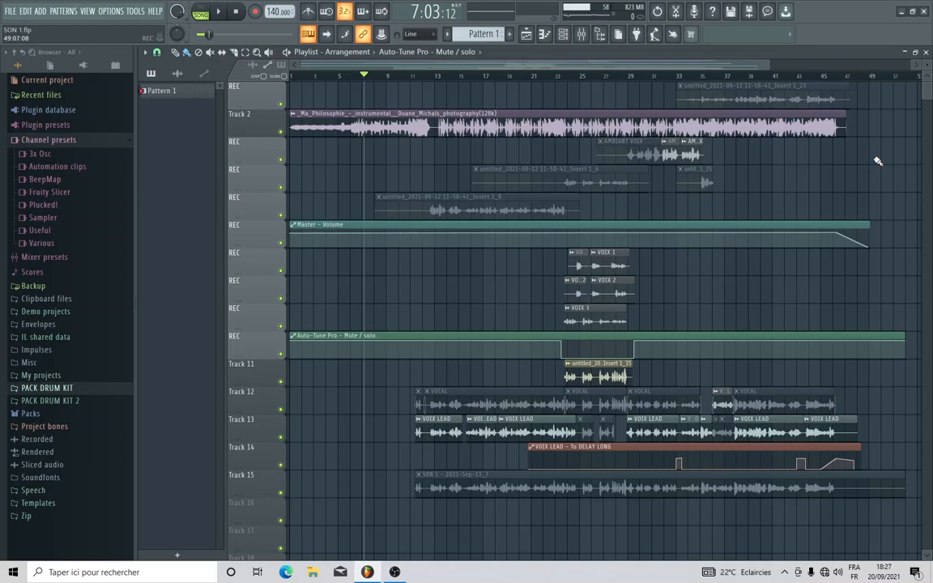
{"action": "key", "text": "space"}
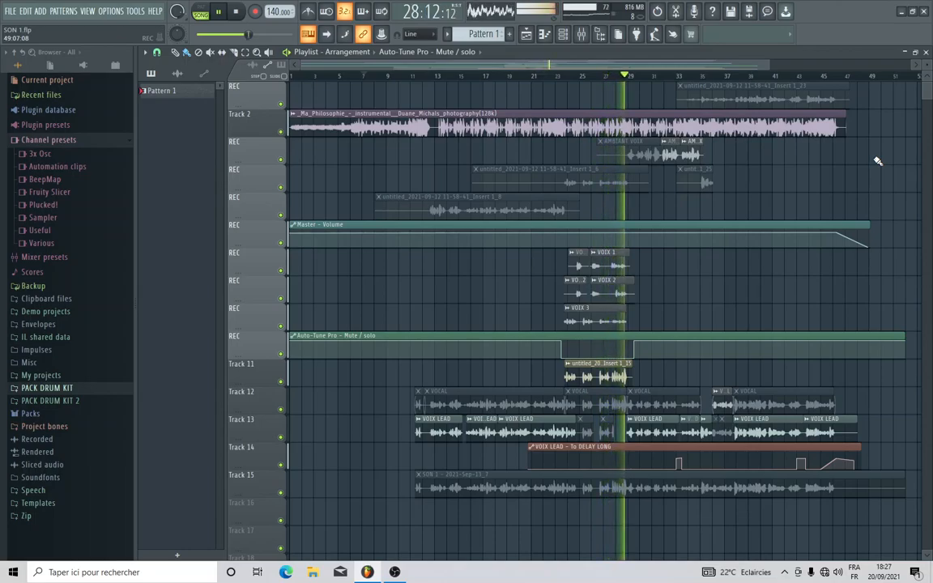
{"action": "key", "text": "space"}
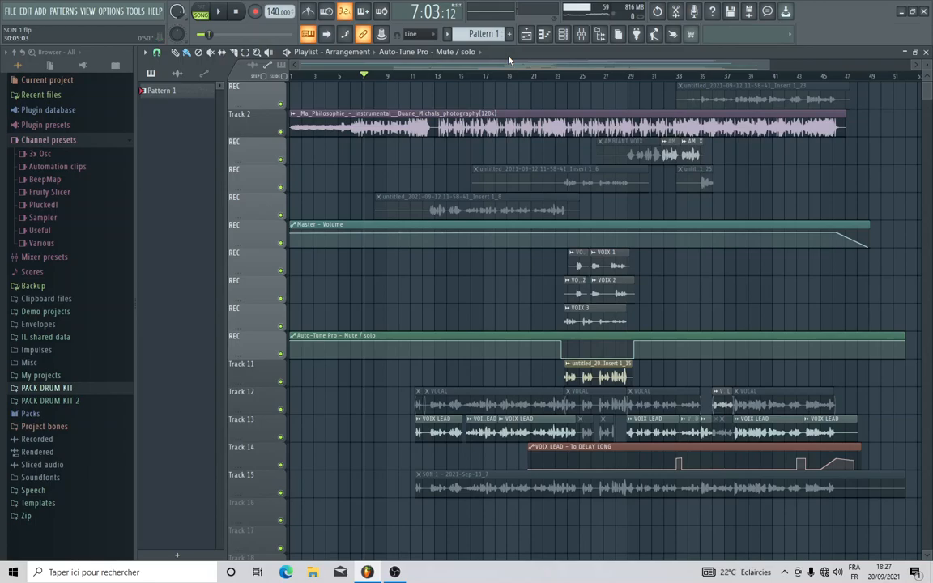
- Show more bars in the playlist and open the mixer over it, widened to reveal about twenty inserts
{"action": "left_click_drag", "start_coordinate": [767, 64], "coordinate": [830, 64]}
{"action": "left_click", "coordinate": [582, 35]}
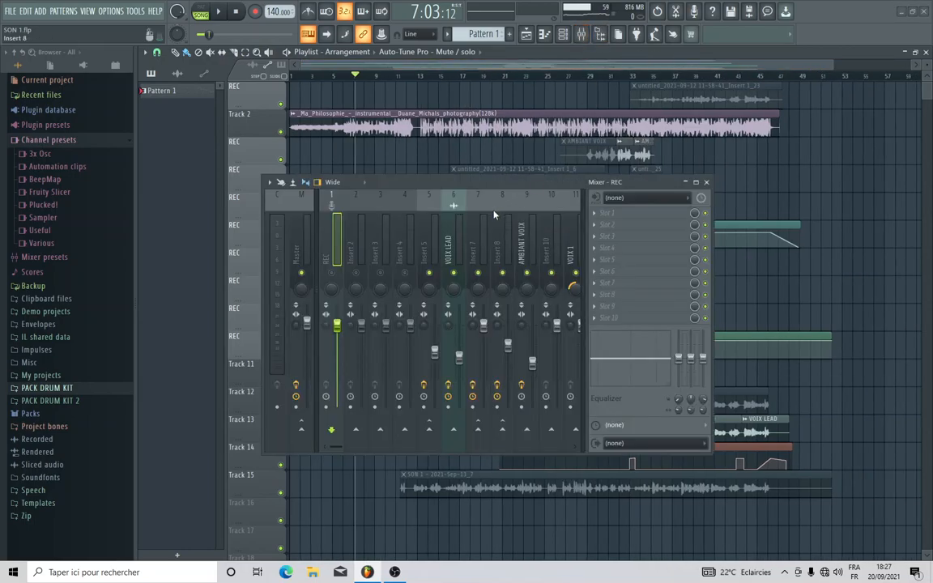
{"action": "left_click_drag", "start_coordinate": [711, 209], "coordinate": [883, 209]}
{"action": "left_click_drag", "start_coordinate": [263, 232], "coordinate": [224, 243]}
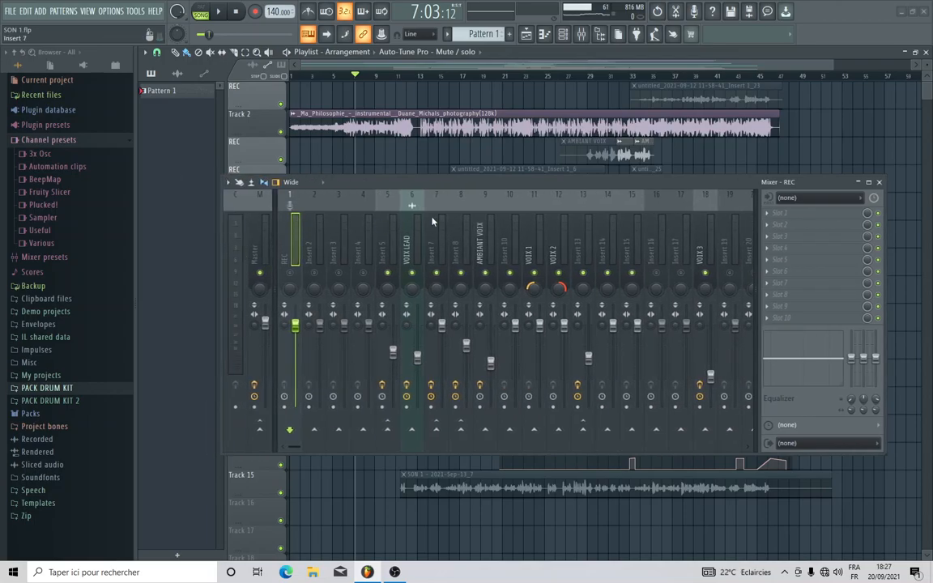
- Examine the effect chains and routing of the VOIX LEAD, Insert 7 and Insert 5 mixer tracks
{"action": "left_click", "coordinate": [418, 210]}
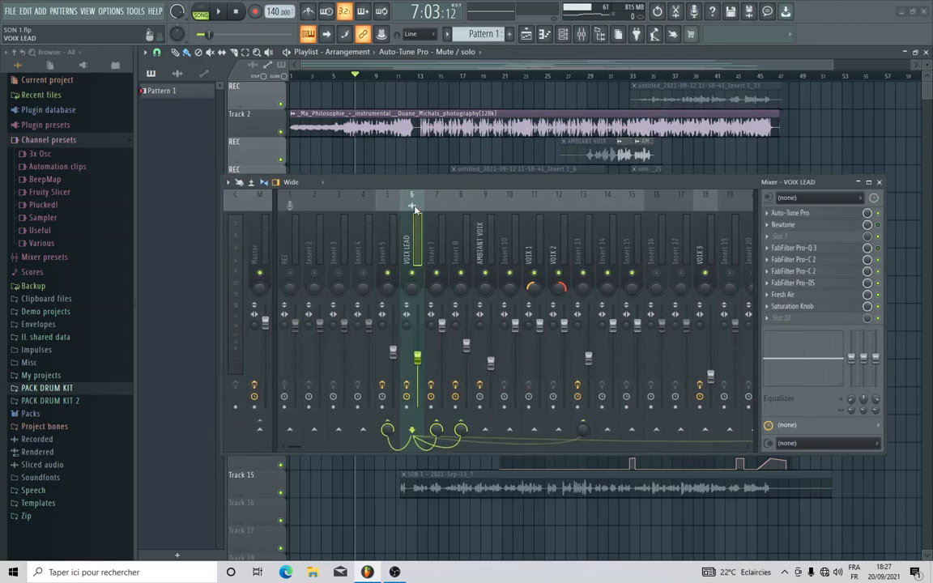
{"action": "left_click_drag", "start_coordinate": [431, 182], "coordinate": [431, 135]}
{"action": "left_click", "coordinate": [445, 165]}
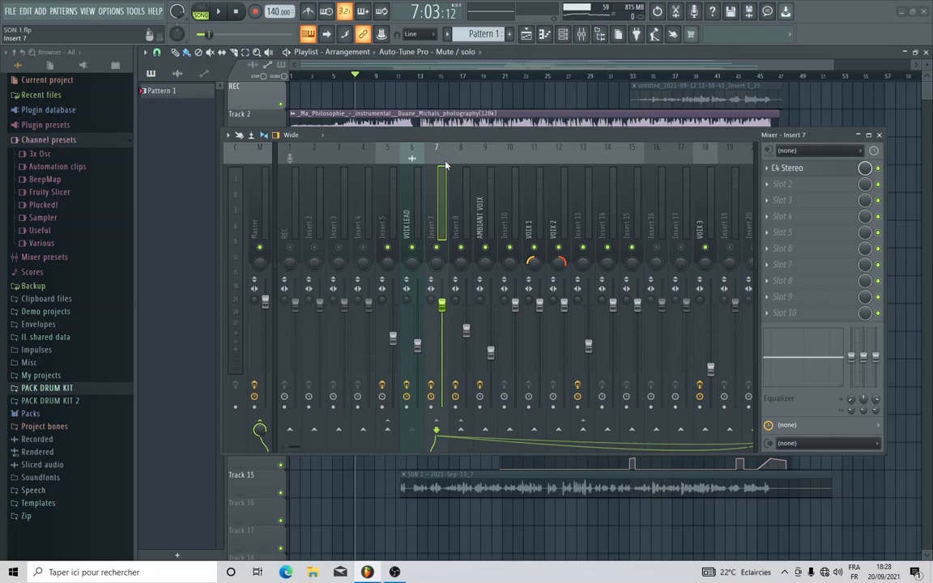
{"action": "left_click", "coordinate": [389, 206]}
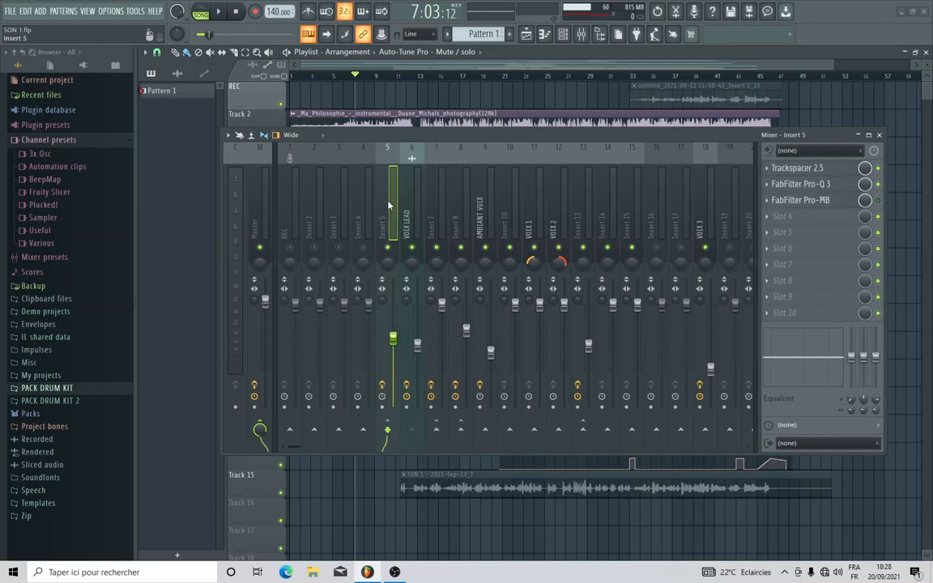
- Open Trackspacer 2.5 on Insert 5 and arrange the narrowed mixer beside the plugin window
{"action": "left_click_drag", "start_coordinate": [419, 135], "coordinate": [443, 350]}
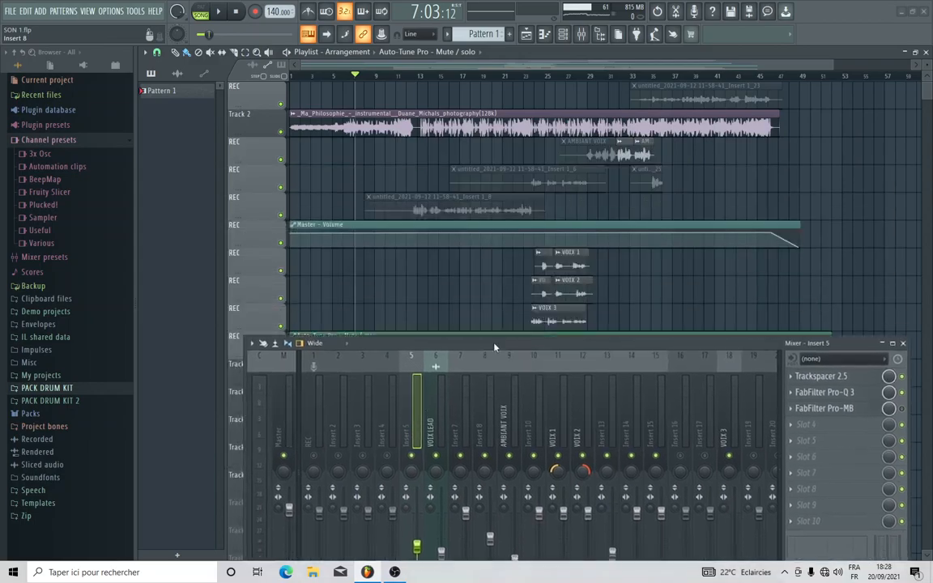
{"action": "left_click", "coordinate": [823, 383]}
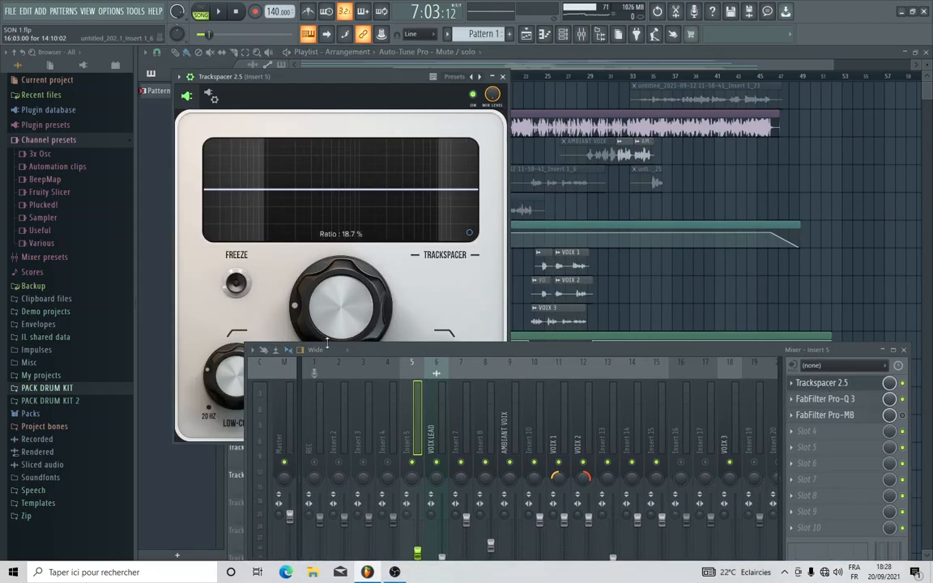
{"action": "left_click_drag", "start_coordinate": [257, 345], "coordinate": [530, 271]}
{"action": "left_click_drag", "start_coordinate": [663, 279], "coordinate": [665, 125]}
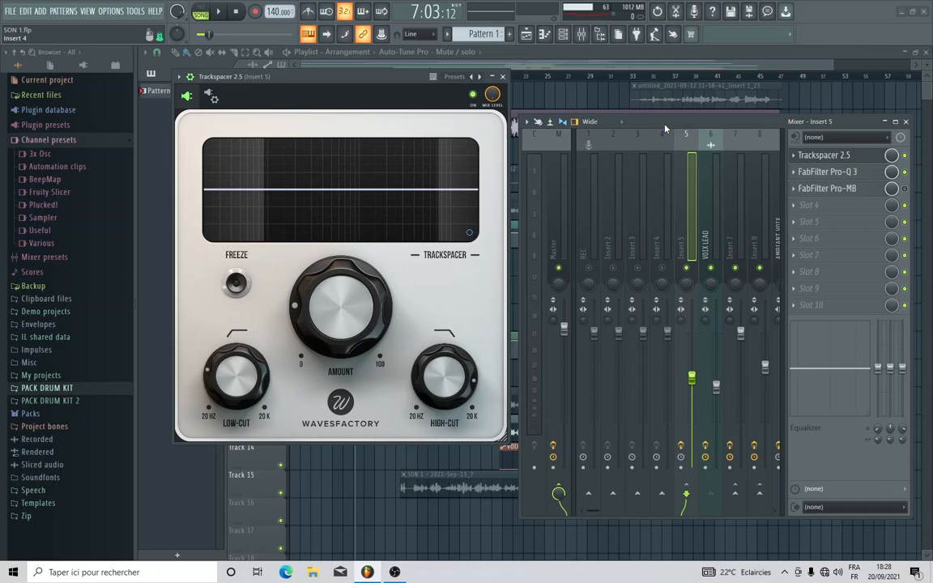
- Load FabFilter Pro-Q 3 into the fourth effect slot of Insert 5 and hide the mixer to uncover its window
{"action": "left_click", "coordinate": [809, 205]}
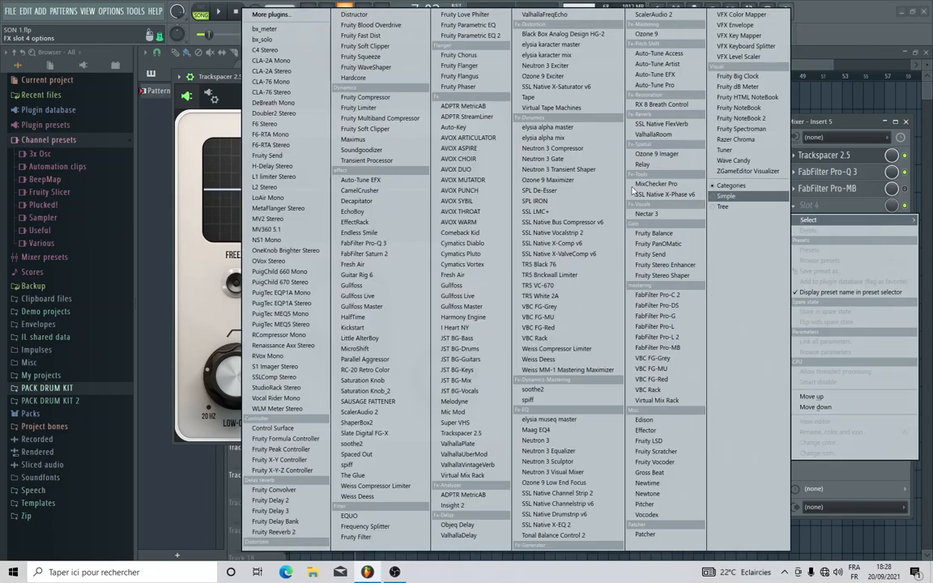
{"action": "left_click", "coordinate": [364, 243]}
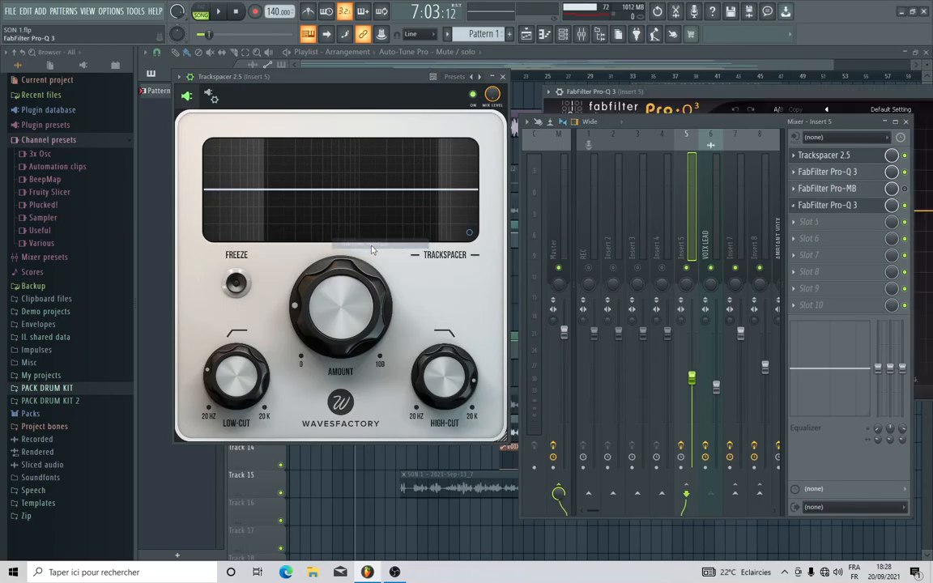
{"action": "left_click_drag", "start_coordinate": [671, 136], "coordinate": [658, 348]}
{"action": "left_click_drag", "start_coordinate": [363, 75], "coordinate": [325, 77]}
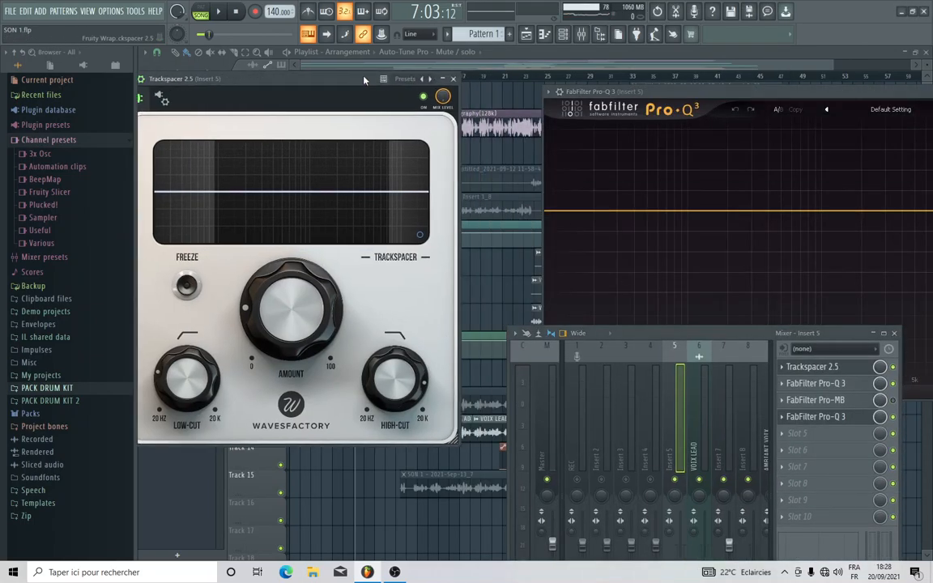
{"action": "left_click_drag", "start_coordinate": [703, 98], "coordinate": [623, 73]}
{"action": "key", "text": "F9"}
{"action": "left_click_drag", "start_coordinate": [707, 69], "coordinate": [673, 69]}
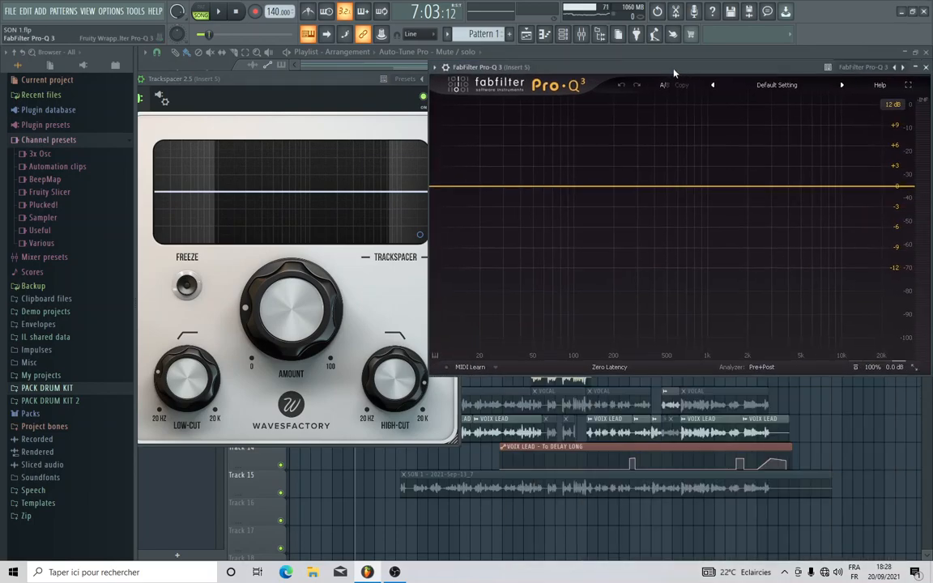
- Hide the browser and arrange Trackspacer and FabFilter Pro-Q 3 side by side without overlap
{"action": "left_click", "coordinate": [599, 35]}
{"action": "left_click_drag", "start_coordinate": [186, 78], "coordinate": [219, 80]}
{"action": "left_click_drag", "start_coordinate": [558, 69], "coordinate": [535, 121]}
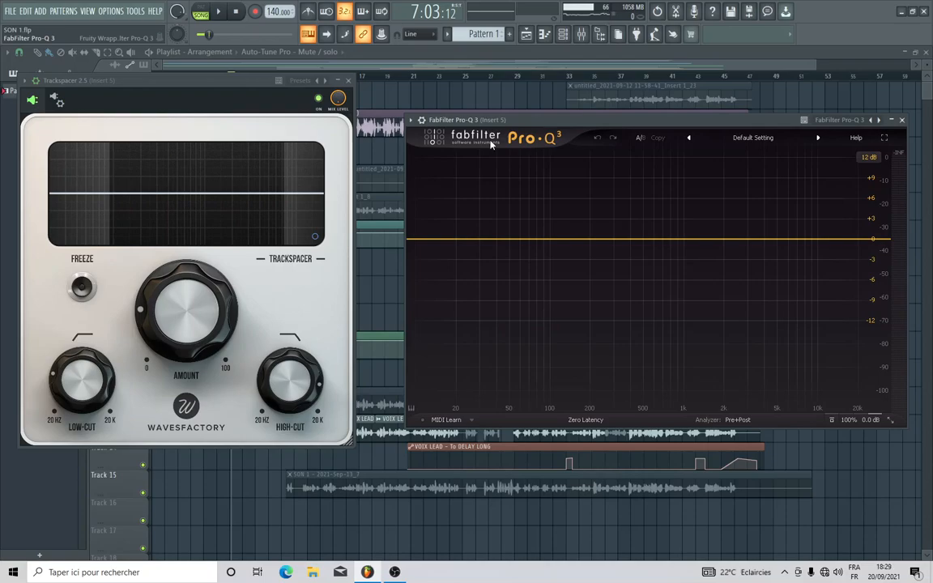
- Add a low-cut band at the bottom end of the FabFilter Pro-Q 3 spectrum
{"action": "mouse_move", "coordinate": [67, 385]}
{"action": "mouse_move", "coordinate": [277, 368]}
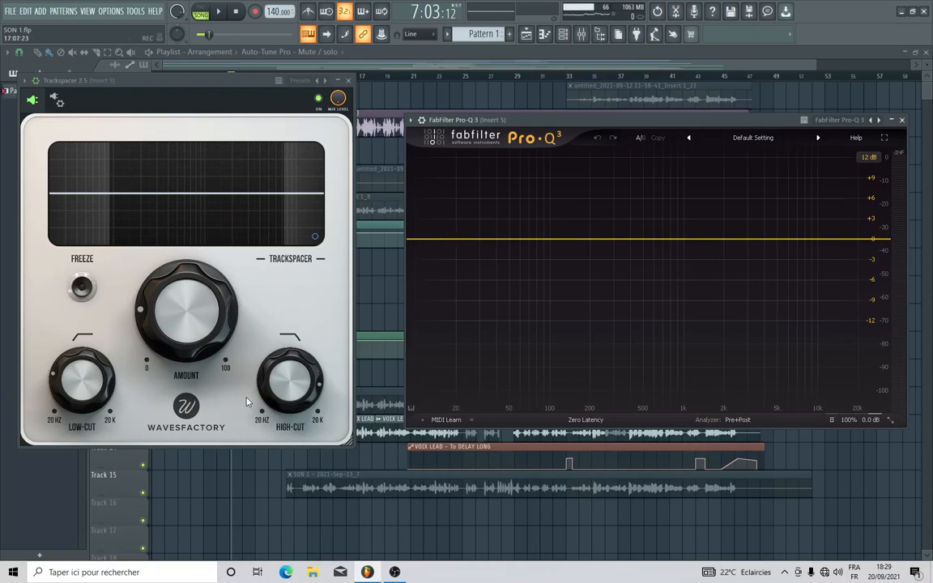
{"action": "left_click", "coordinate": [452, 253]}
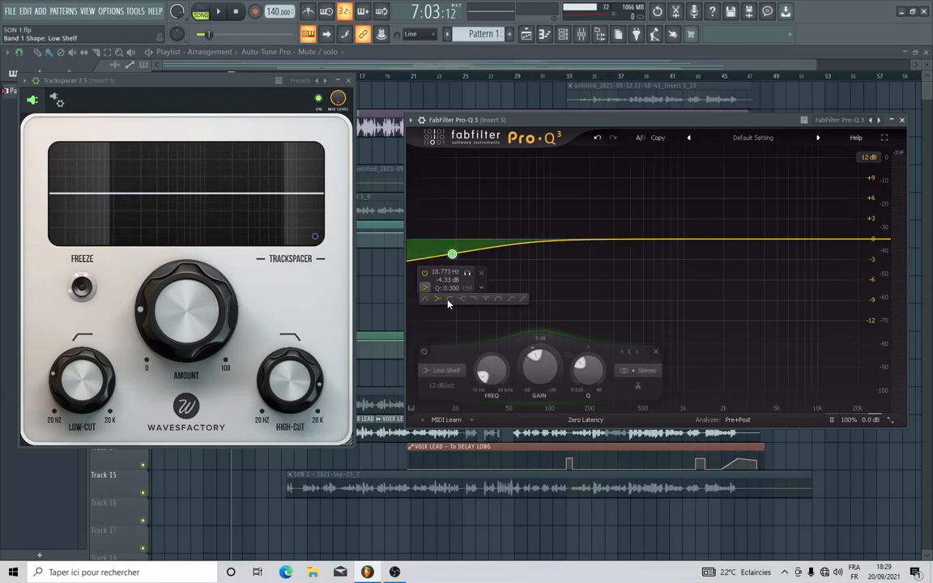
{"action": "left_click", "coordinate": [449, 300]}
{"action": "left_click_drag", "start_coordinate": [451, 308], "coordinate": [462, 232]}
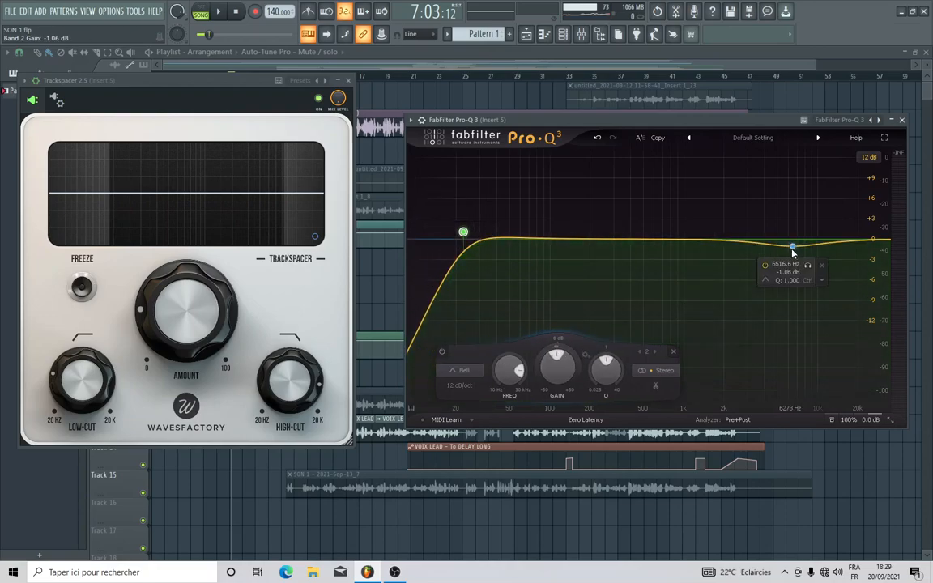
- Add a second Pro-Q 3 band in the treble, shape it as High Cut and place it at about 4282 Hz
{"action": "left_click", "coordinate": [792, 250]}
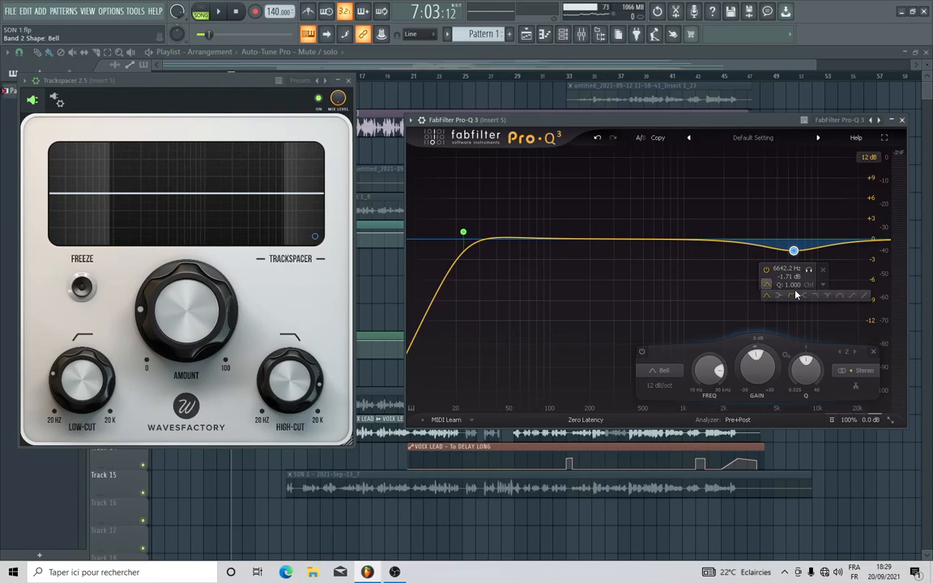
{"action": "left_click", "coordinate": [816, 297]}
{"action": "left_click_drag", "start_coordinate": [794, 239], "coordinate": [766, 243]}
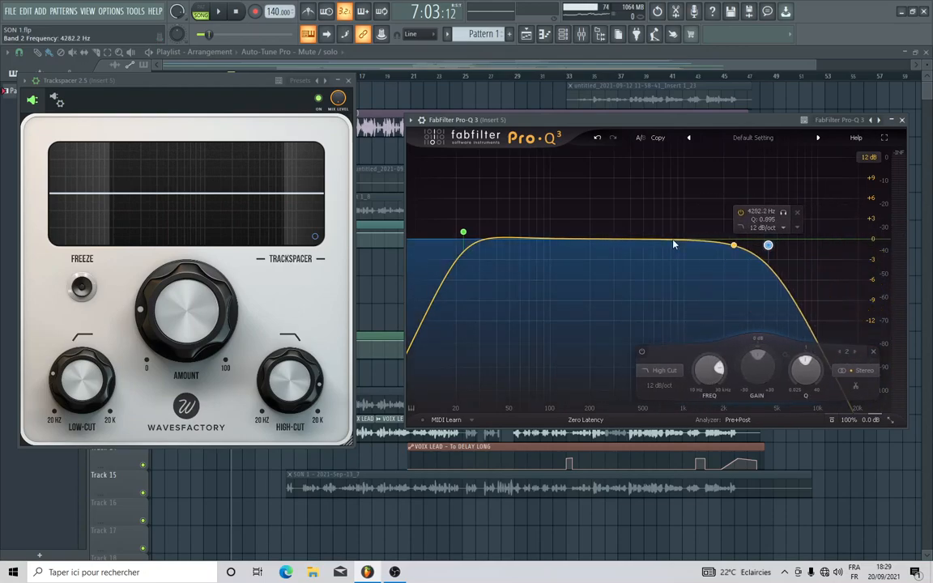
- Move the low-cut band to about 13 Hz and the high-cut band to about 12234 Hz
{"action": "left_click_drag", "start_coordinate": [462, 232], "coordinate": [429, 249]}
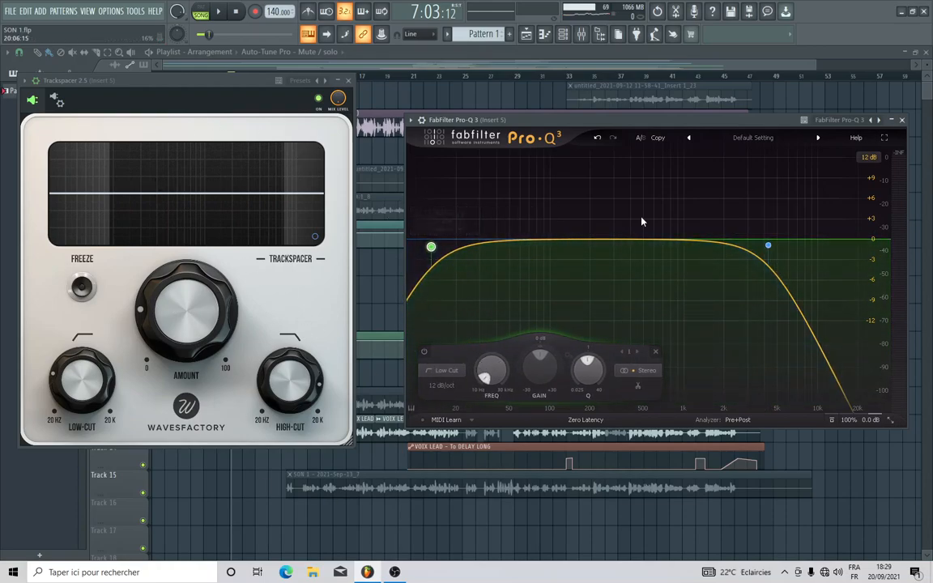
{"action": "left_click_drag", "start_coordinate": [769, 246], "coordinate": [814, 244]}
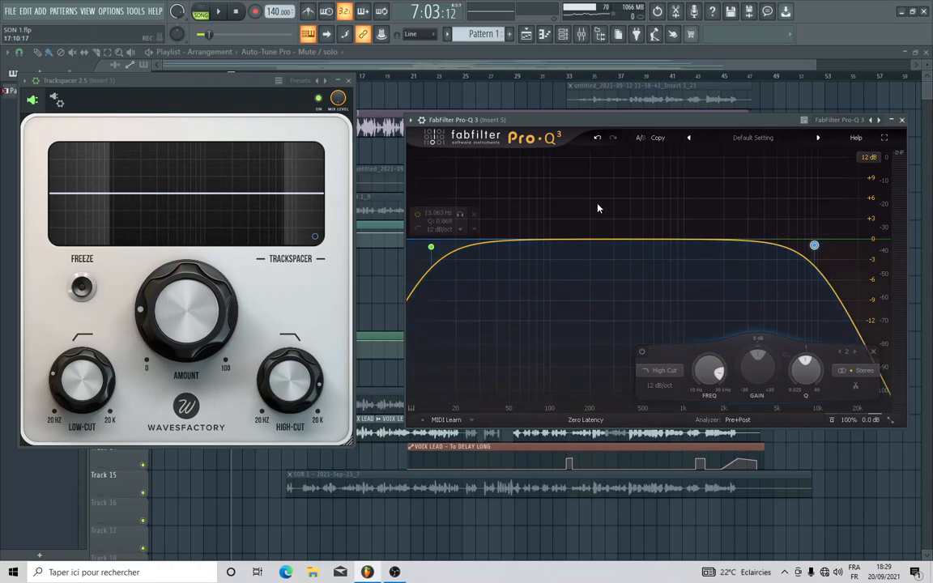
{"action": "left_click_drag", "start_coordinate": [814, 245], "coordinate": [828, 238]}
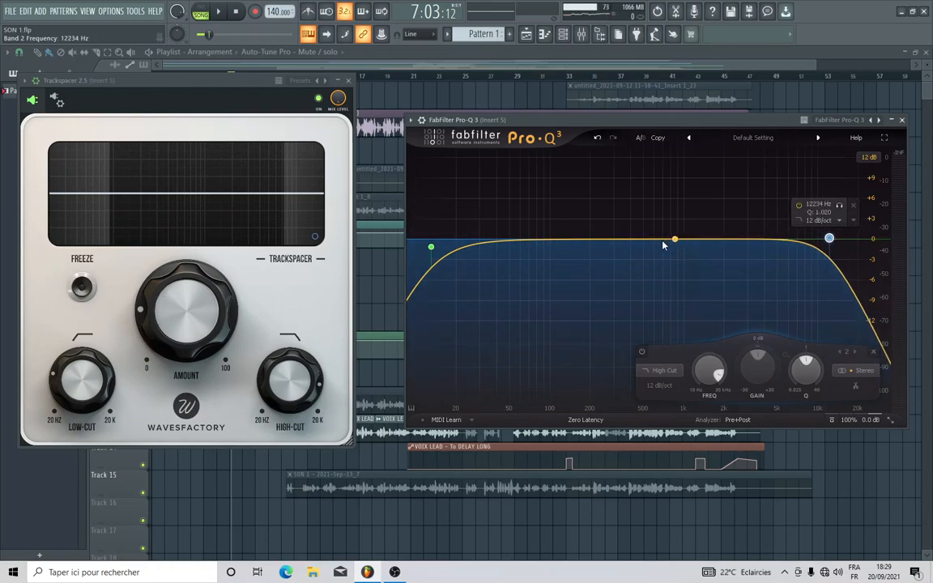
- Add a broad midrange bell cut of about 3 dB in Pro-Q 3 and adjust Trackspacer's Amount
{"action": "left_click_drag", "start_coordinate": [625, 239], "coordinate": [649, 262]}
{"action": "left_click_drag", "start_coordinate": [162, 267], "coordinate": [177, 214]}
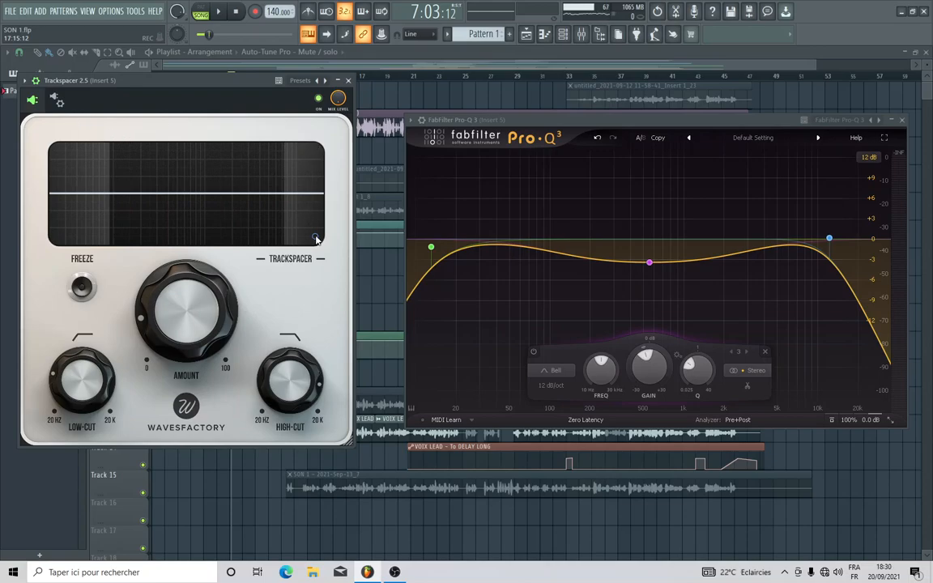
- Review Trackspacer's Advanced Panel, switching the stereo mode to L/R and back to M/S, and glance at its wrapper settings
{"action": "left_click", "coordinate": [316, 238]}
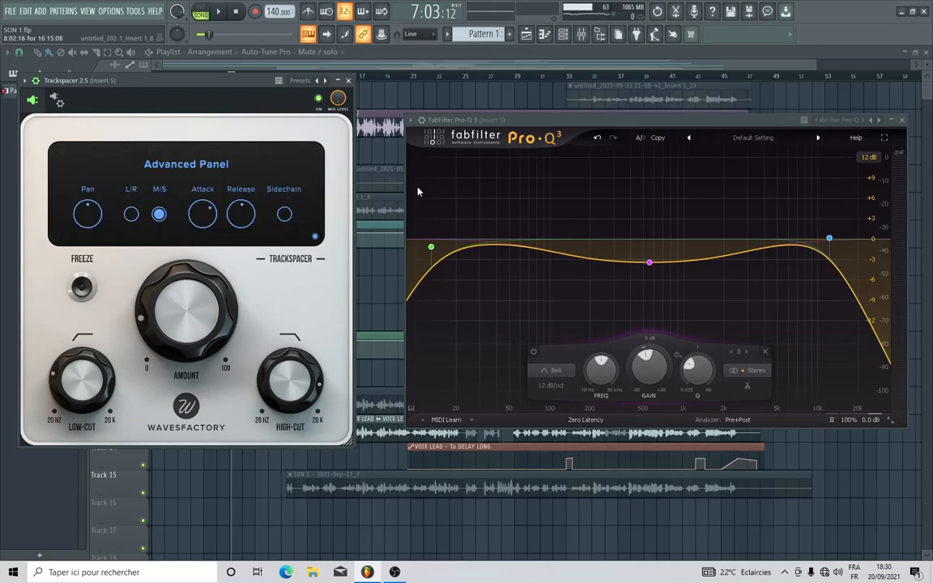
{"action": "left_click", "coordinate": [130, 214]}
{"action": "left_click", "coordinate": [160, 215]}
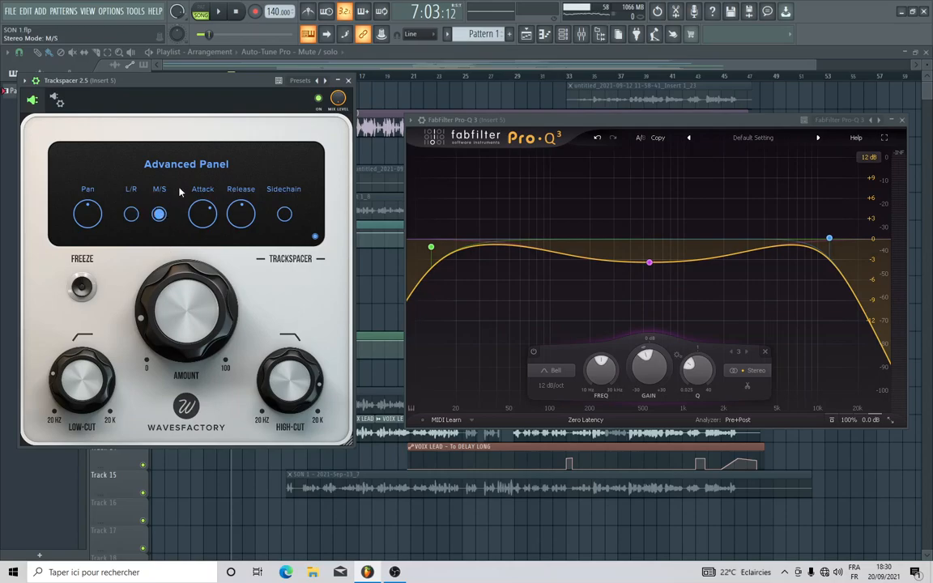
{"action": "mouse_move", "coordinate": [236, 218]}
{"action": "left_click", "coordinate": [58, 100]}
{"action": "left_click", "coordinate": [32, 99]}
- Minimize FabFilter Pro-Q 3 and bring the mixer back, moved up and widened to show more inserts
{"action": "left_click_drag", "start_coordinate": [172, 81], "coordinate": [218, 77]}
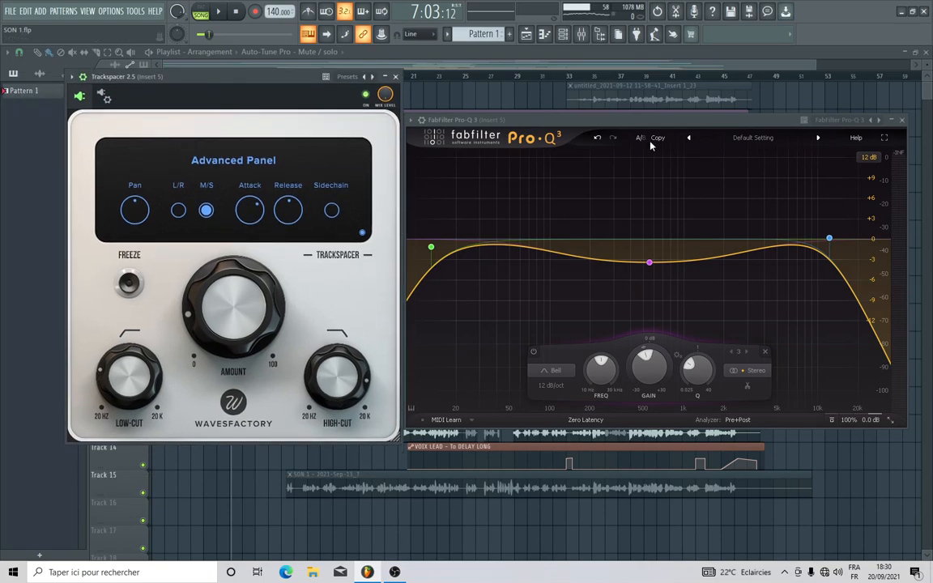
{"action": "left_click", "coordinate": [892, 120]}
{"action": "left_click", "coordinate": [526, 34]}
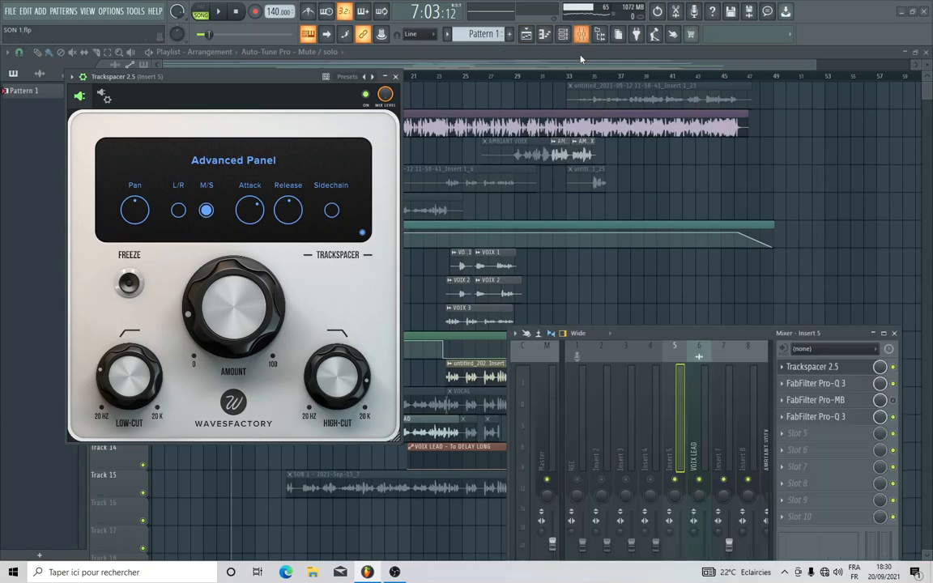
{"action": "left_click_drag", "start_coordinate": [615, 328], "coordinate": [617, 51]}
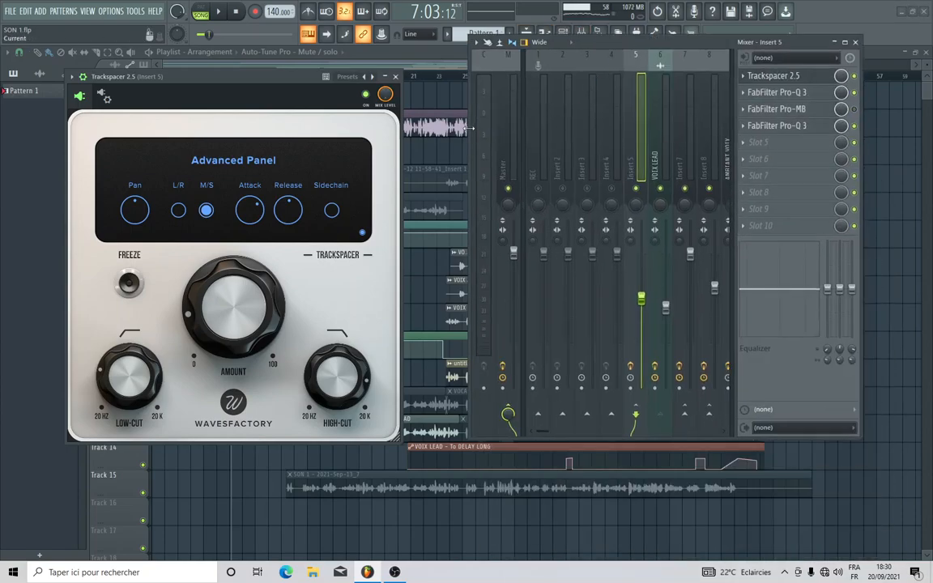
{"action": "left_click_drag", "start_coordinate": [469, 133], "coordinate": [204, 136]}
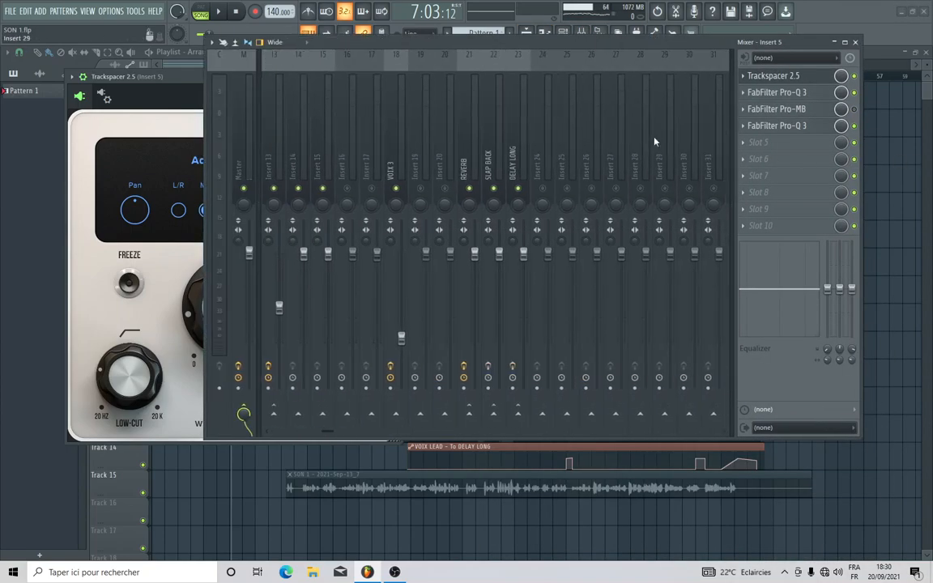
- Rename mixer Insert 31 as "insru" and Insert 32 as "vocal"
{"action": "scroll", "coordinate": [654, 142], "scroll_direction": "right", "scroll_amount": 8}
{"action": "scroll", "coordinate": [655, 142], "scroll_direction": "left", "scroll_amount": 1}
{"action": "right_click", "coordinate": [498, 85]}
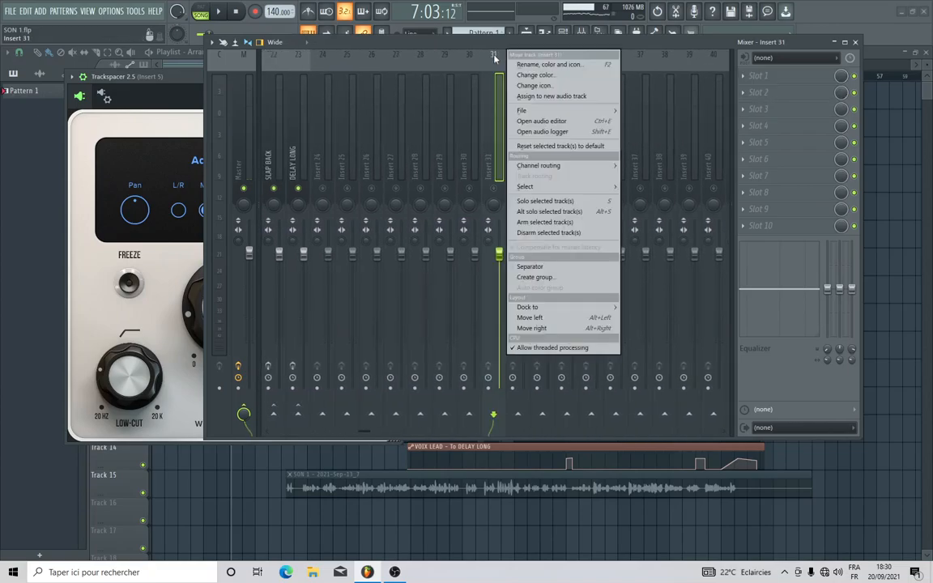
{"action": "left_click", "coordinate": [532, 63]}
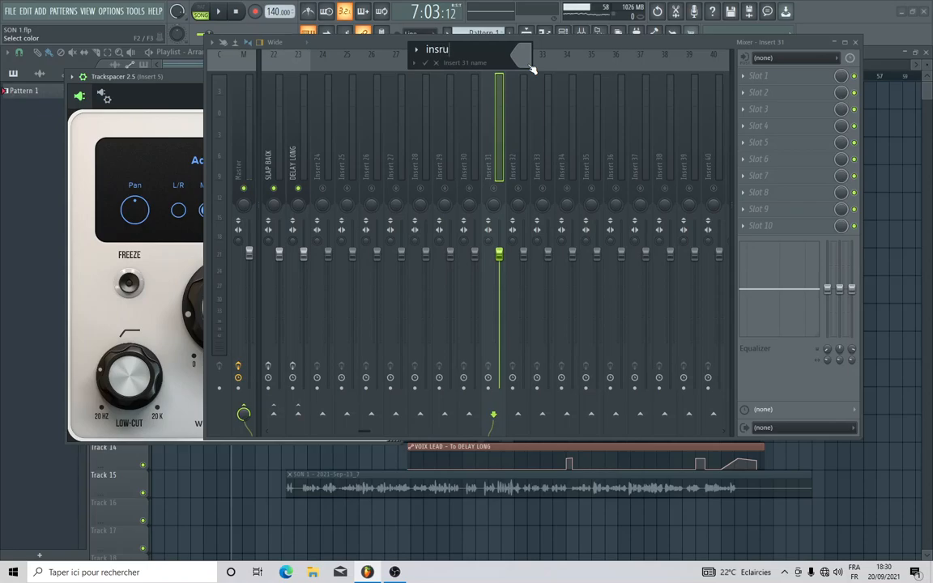
{"action": "key", "text": "Return"}
{"action": "left_click", "coordinate": [530, 69]}
{"action": "right_click", "coordinate": [531, 70]}
{"action": "left_click", "coordinate": [561, 65]}
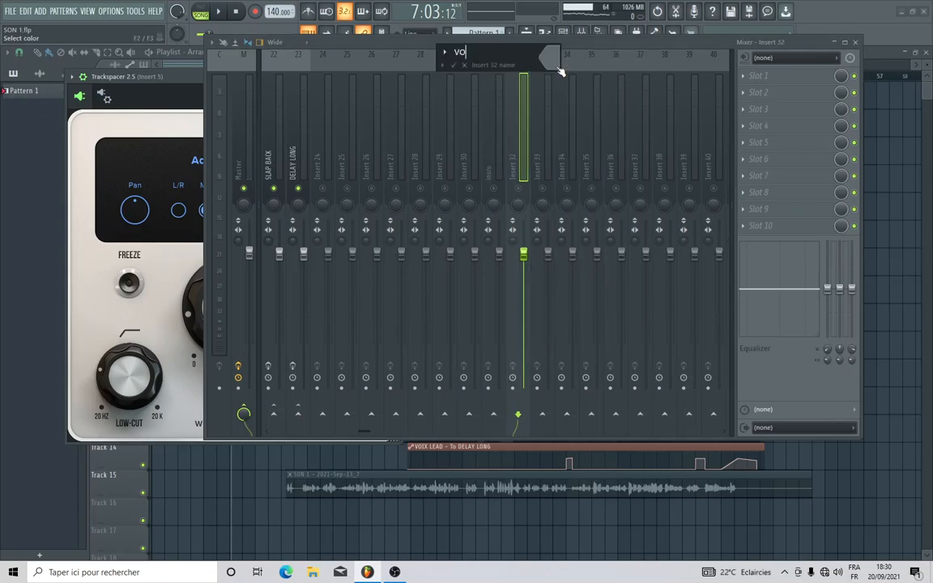
{"action": "key", "text": "Return"}
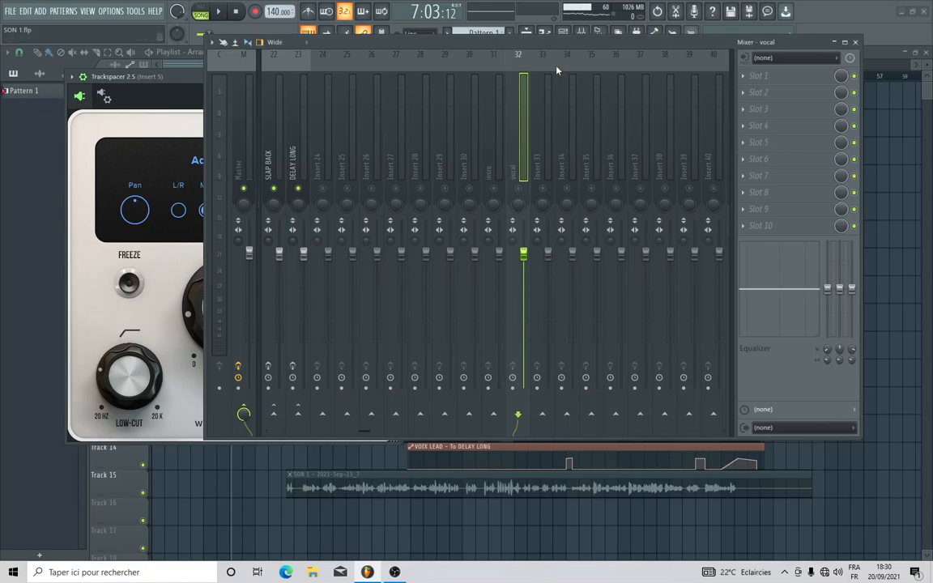
- Sidechain the vocal mixer track to the insru track and reset the send's level
{"action": "left_click_drag", "start_coordinate": [555, 55], "coordinate": [605, 73]}
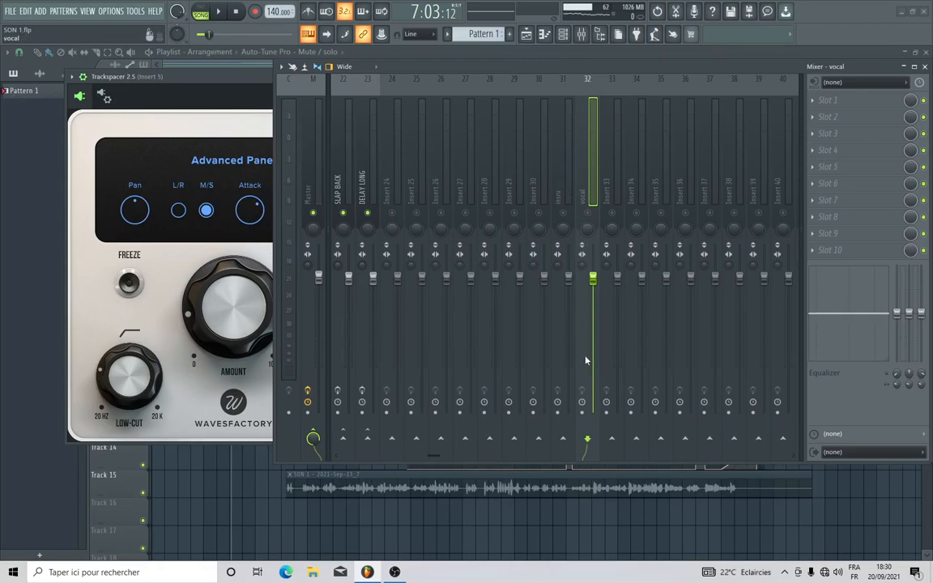
{"action": "right_click", "coordinate": [565, 439]}
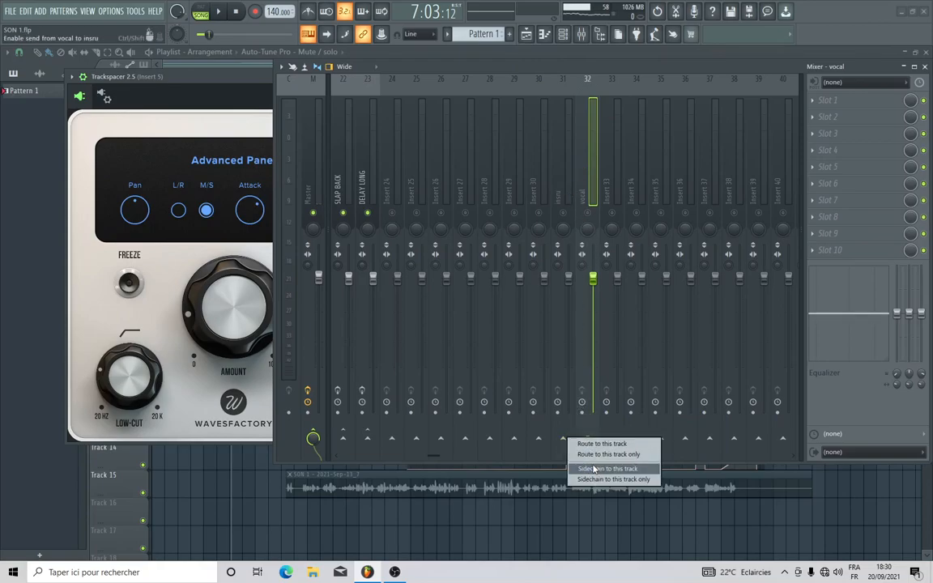
{"action": "left_click", "coordinate": [594, 469]}
{"action": "right_click", "coordinate": [566, 441]}
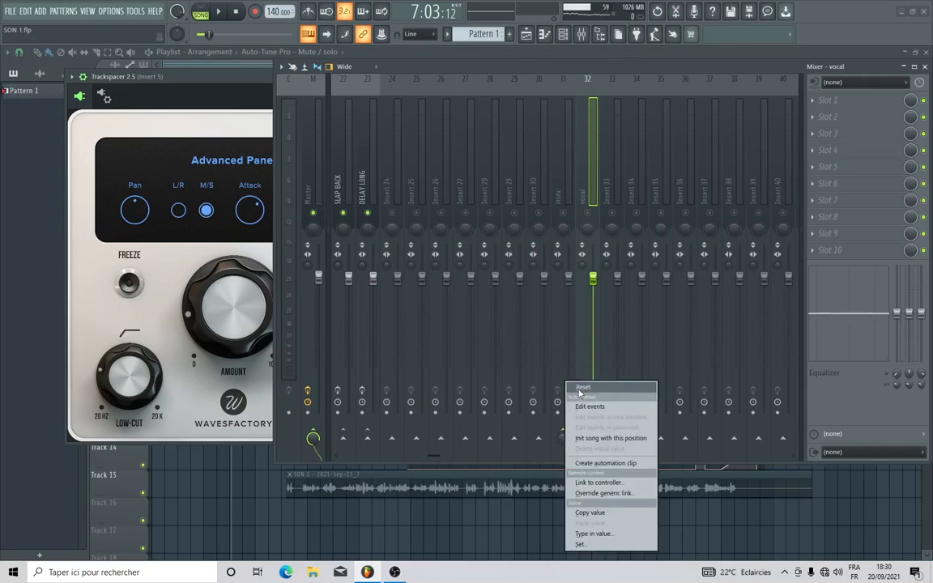
{"action": "left_click", "coordinate": [583, 388]}
- Load Trackspacer 2.5 into the first effect slot of the insru track and place its window beside the mixer
{"action": "left_click", "coordinate": [566, 175]}
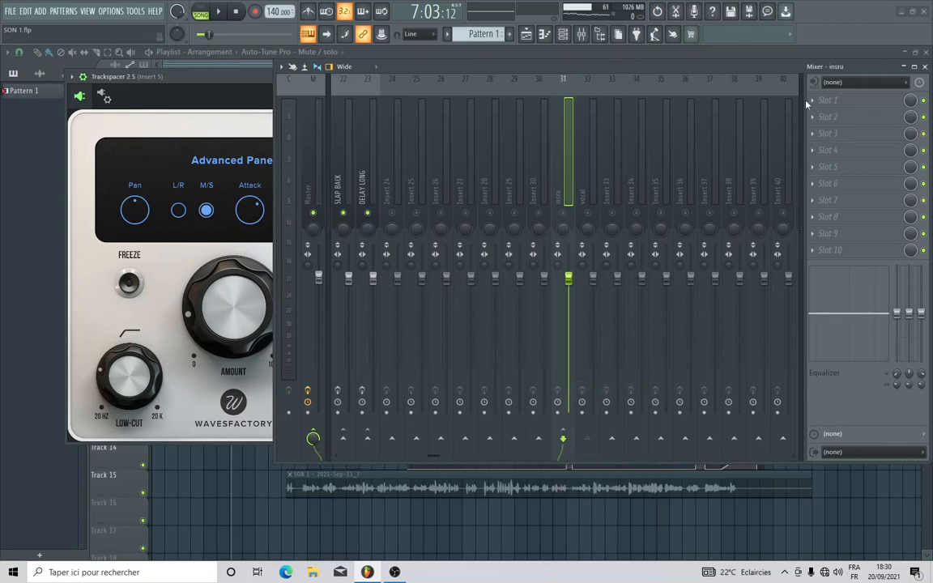
{"action": "left_click", "coordinate": [828, 100]}
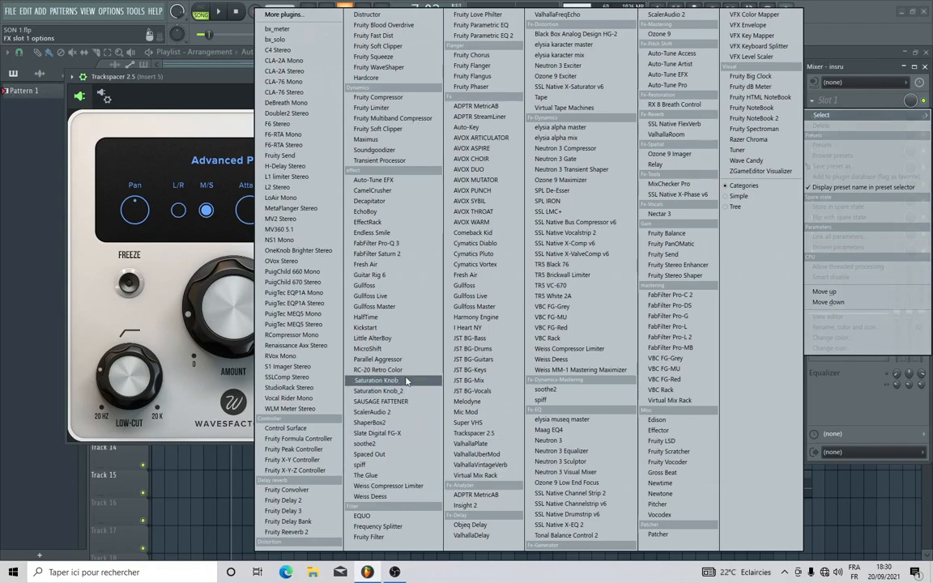
{"action": "left_click", "coordinate": [479, 433]}
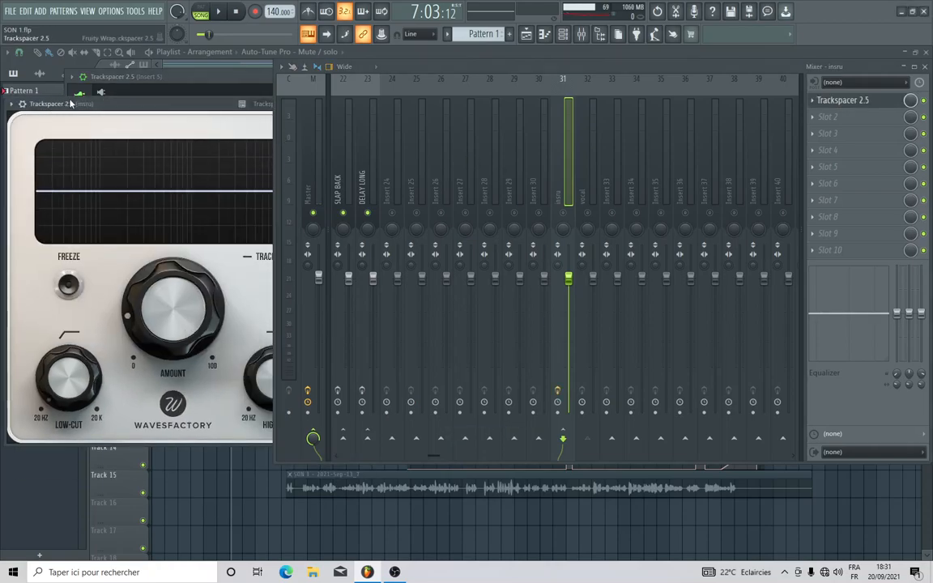
{"action": "left_click_drag", "start_coordinate": [70, 104], "coordinate": [128, 111]}
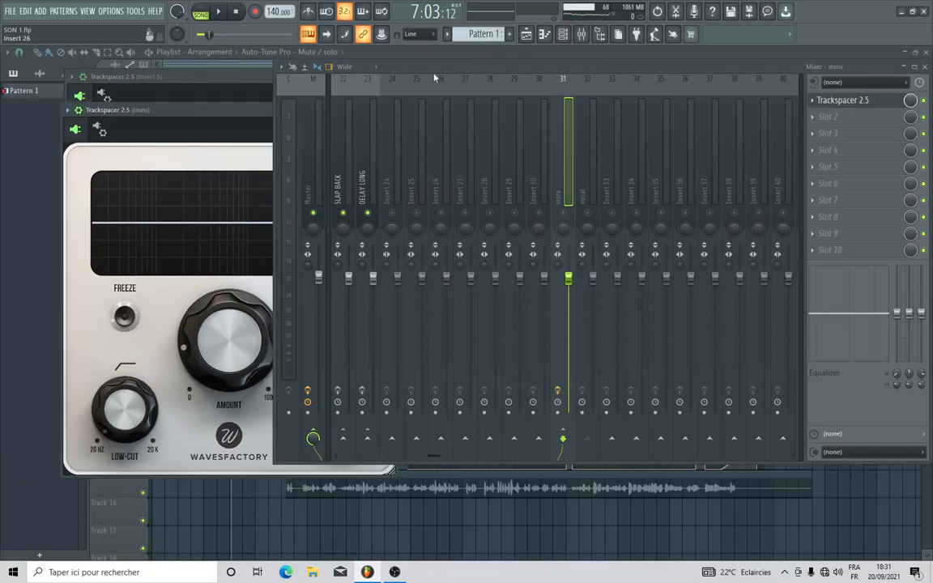
{"action": "left_click_drag", "start_coordinate": [387, 66], "coordinate": [534, 108]}
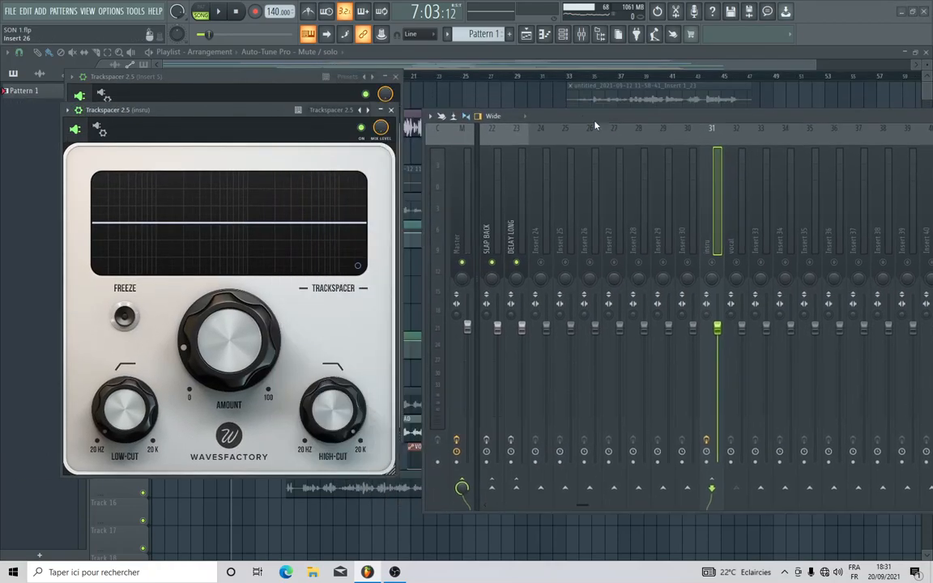
- Assign the vocal track as Trackspacer's sidechain input in its wrapper's processing settings and close the plugin
{"action": "left_click", "coordinate": [101, 132]}
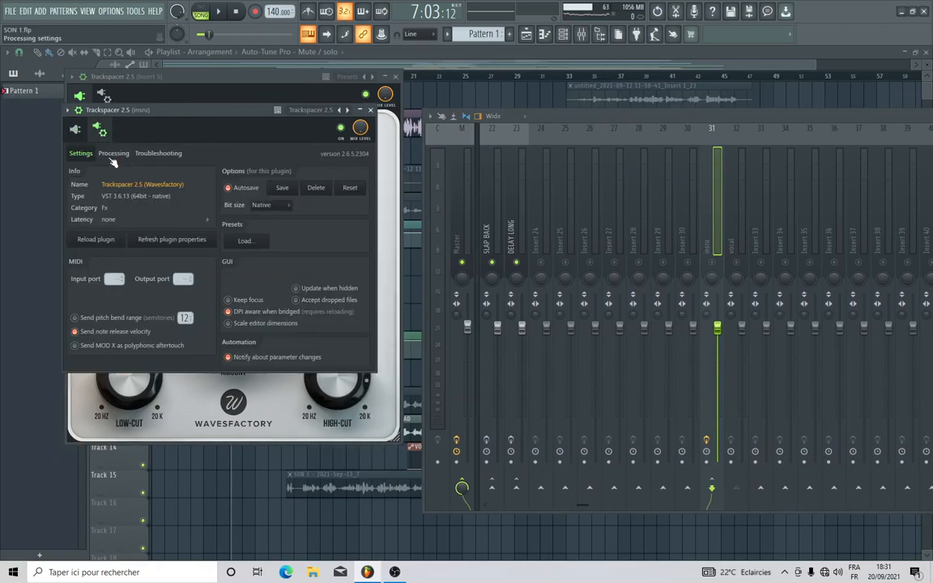
{"action": "left_click", "coordinate": [113, 153]}
{"action": "left_click", "coordinate": [90, 288]}
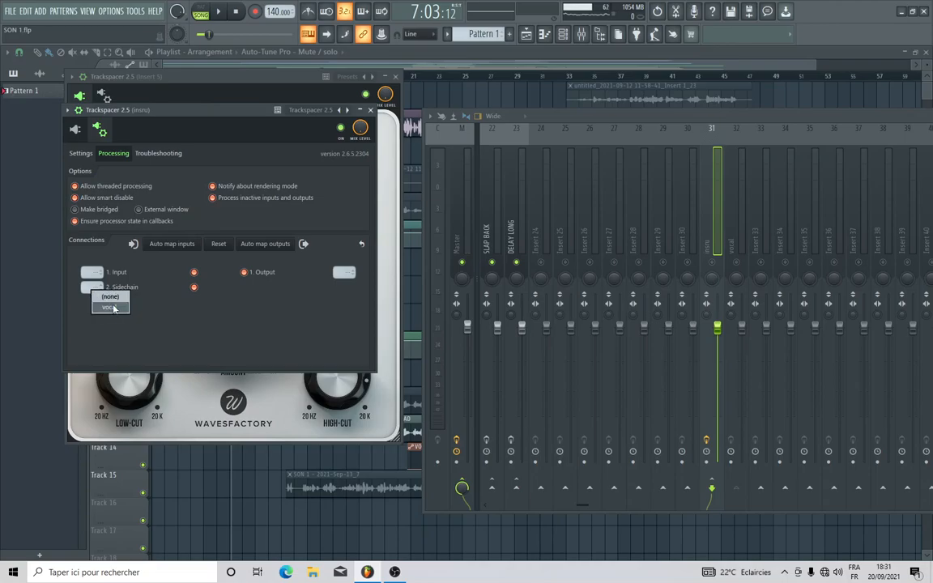
{"action": "left_click", "coordinate": [114, 307]}
{"action": "left_click", "coordinate": [371, 110]}
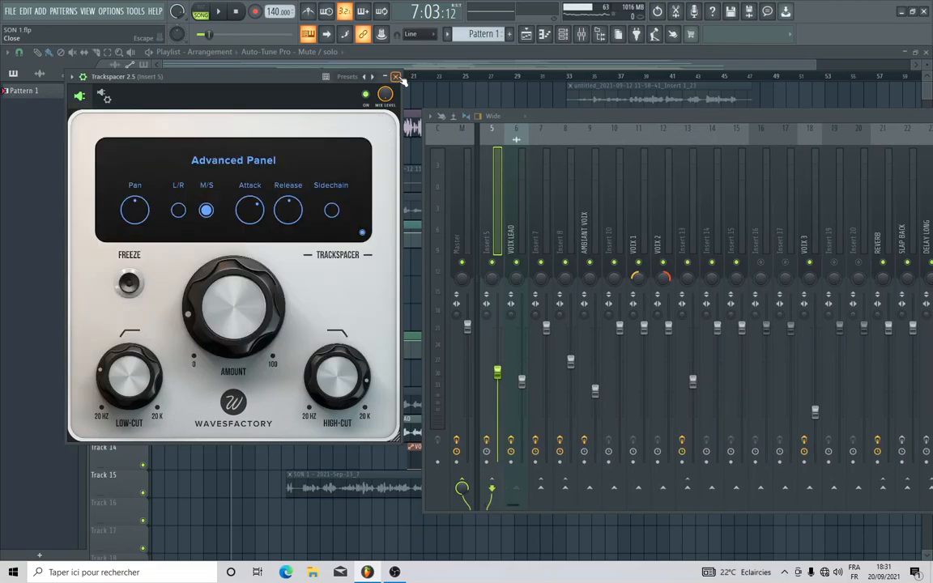
- Close the Trackspacer window of Insert 5, then reposition and widen the mixer to show Inserts 1 to 24
{"action": "left_click_drag", "start_coordinate": [565, 103], "coordinate": [356, 127]}
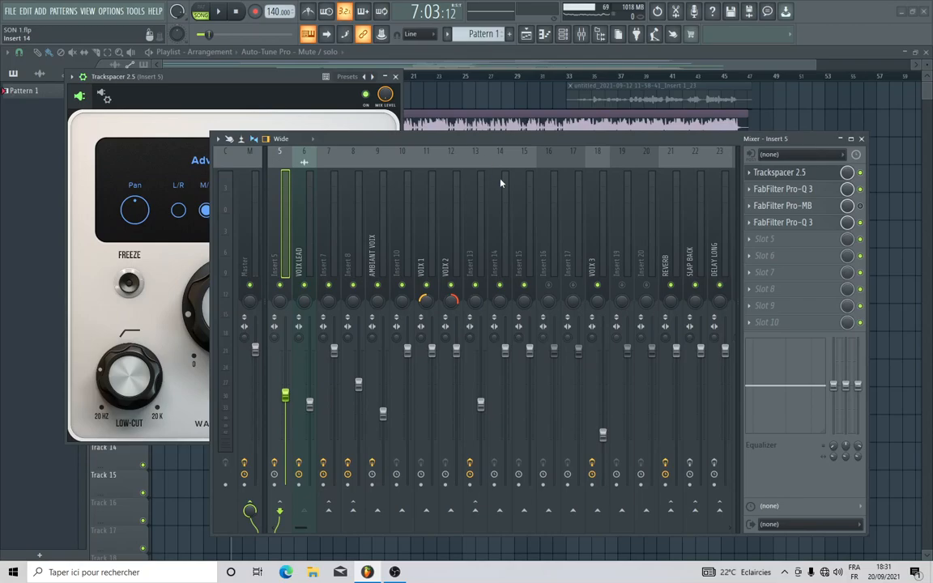
{"action": "scroll", "coordinate": [501, 183], "scroll_direction": "down", "scroll_amount": 9}
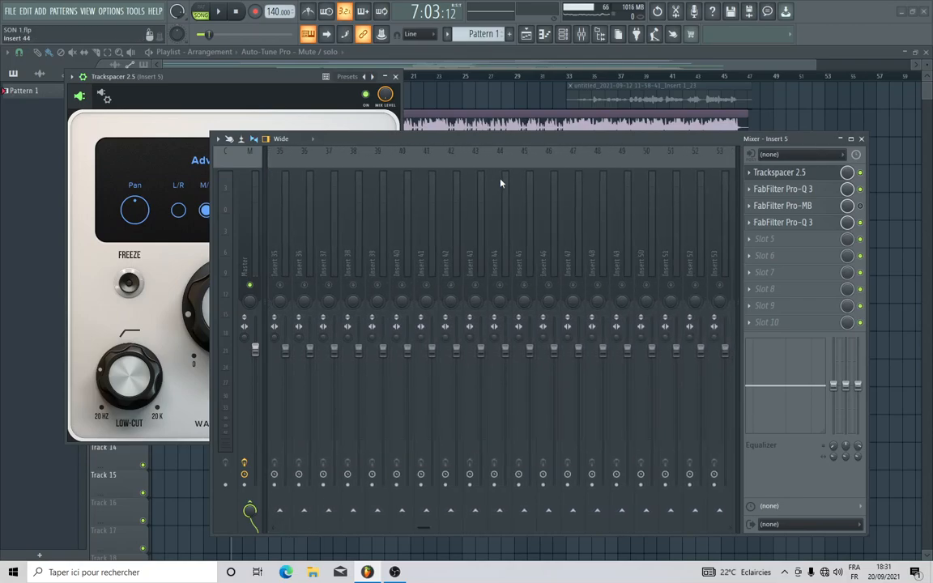
{"action": "left_click", "coordinate": [396, 76]}
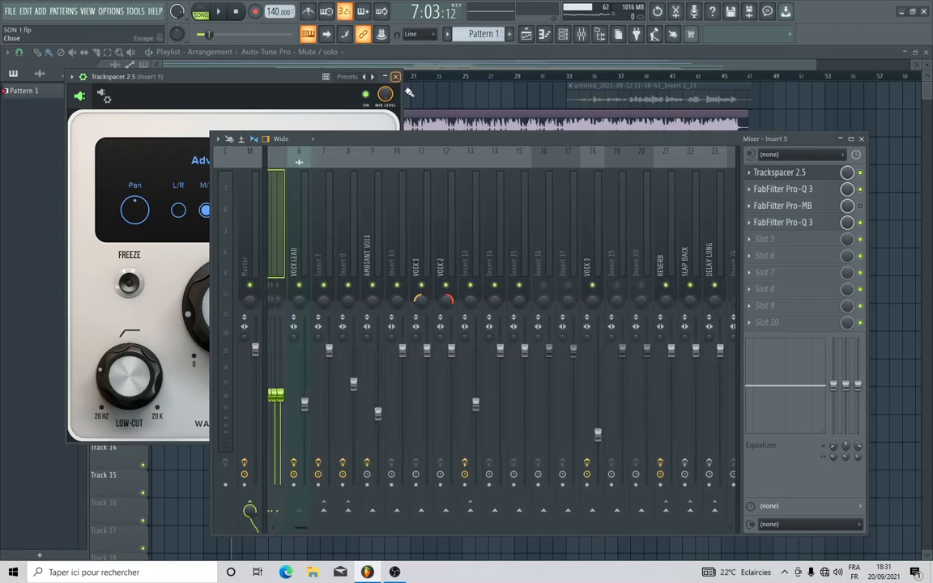
{"action": "scroll", "coordinate": [441, 172], "scroll_direction": "up", "scroll_amount": 3}
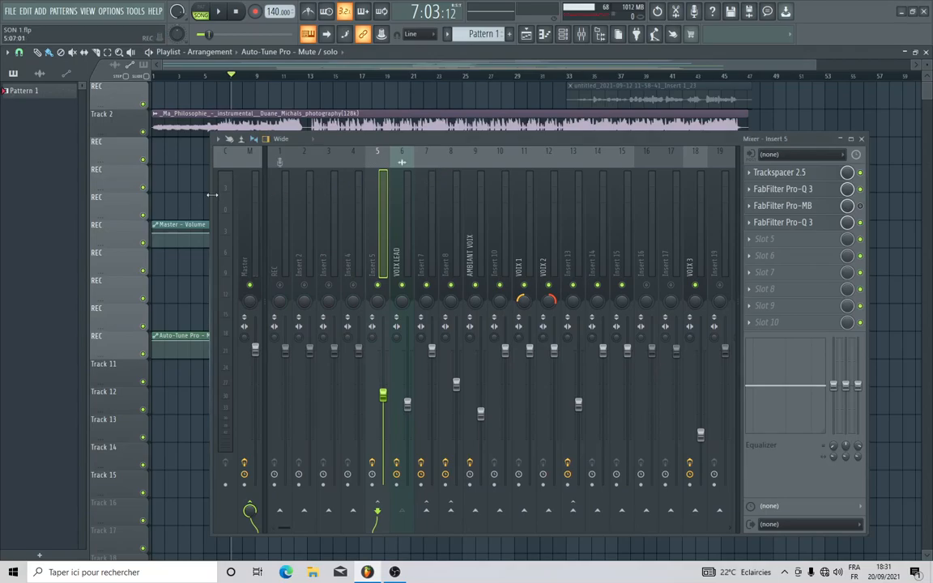
{"action": "left_click_drag", "start_coordinate": [211, 195], "coordinate": [92, 195]}
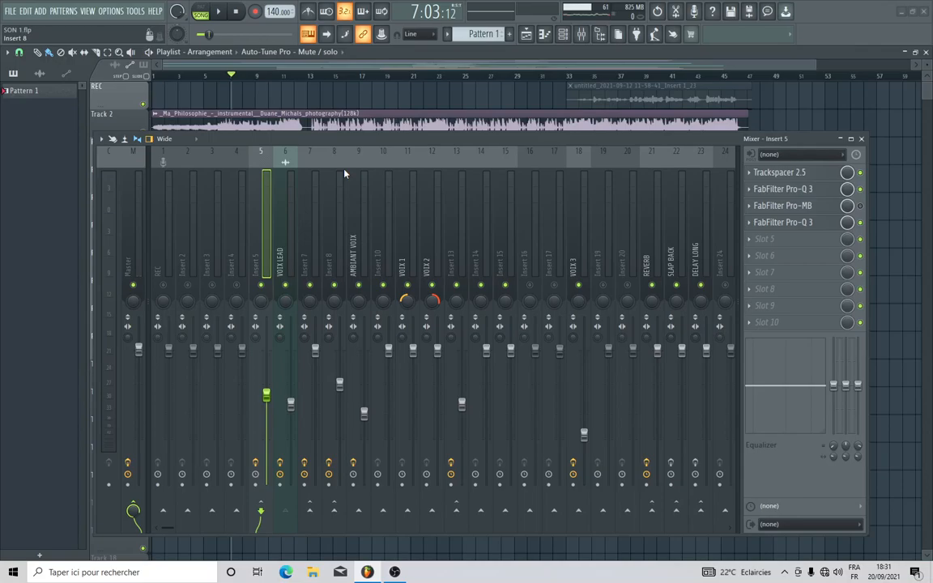
- Remove FabFilter Pro-Q 3 from the fourth effect slot of Insert 5
{"action": "left_click", "coordinate": [749, 222]}
{"action": "left_click", "coordinate": [767, 248]}
{"action": "key", "text": "Return"}
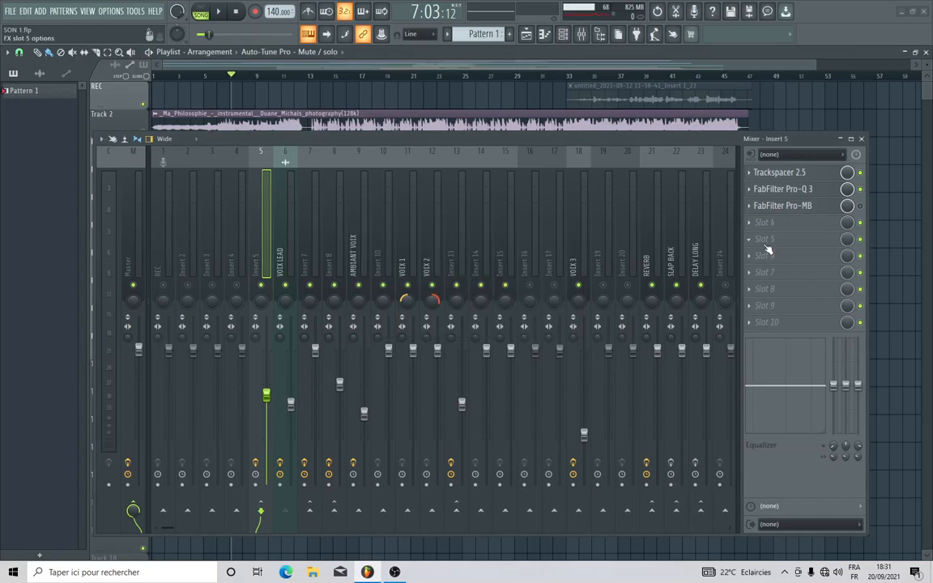
- Reopen Trackspacer on Insert 5 with the mixer moved lower, check the Attack and Release values, and leave the Advanced Panel
{"action": "left_click", "coordinate": [779, 176]}
{"action": "left_click_drag", "start_coordinate": [663, 141], "coordinate": [725, 323]}
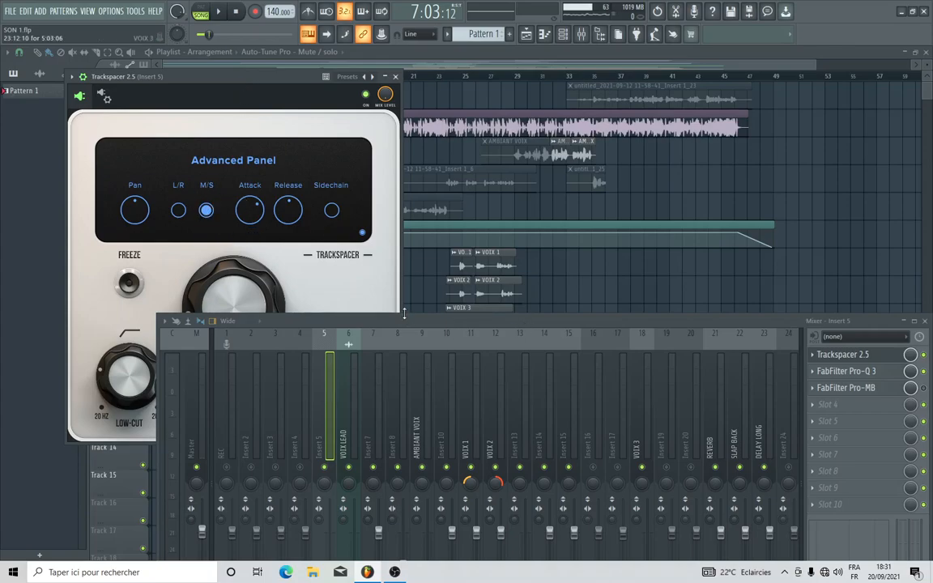
{"action": "left_click_drag", "start_coordinate": [404, 311], "coordinate": [404, 370]}
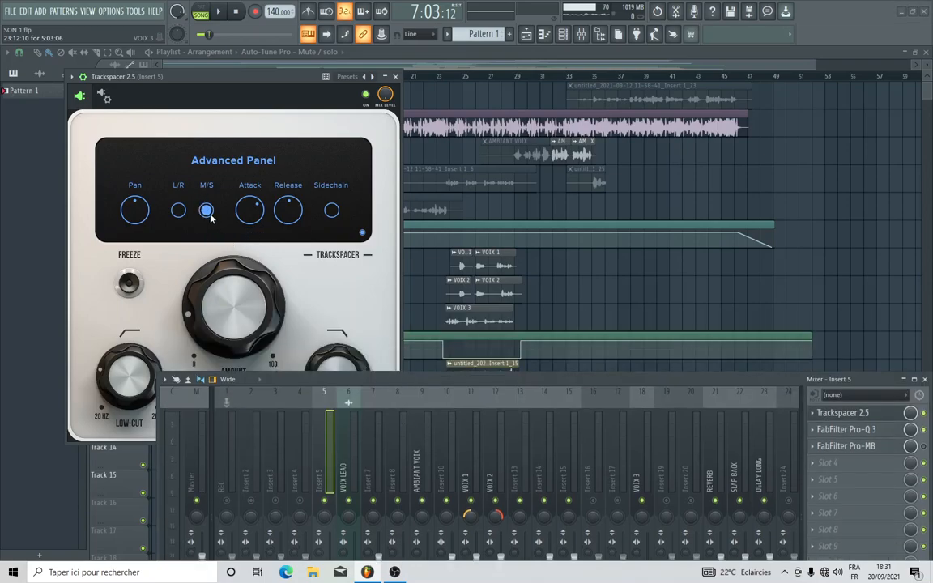
{"action": "left_click_drag", "start_coordinate": [349, 386], "coordinate": [336, 309]}
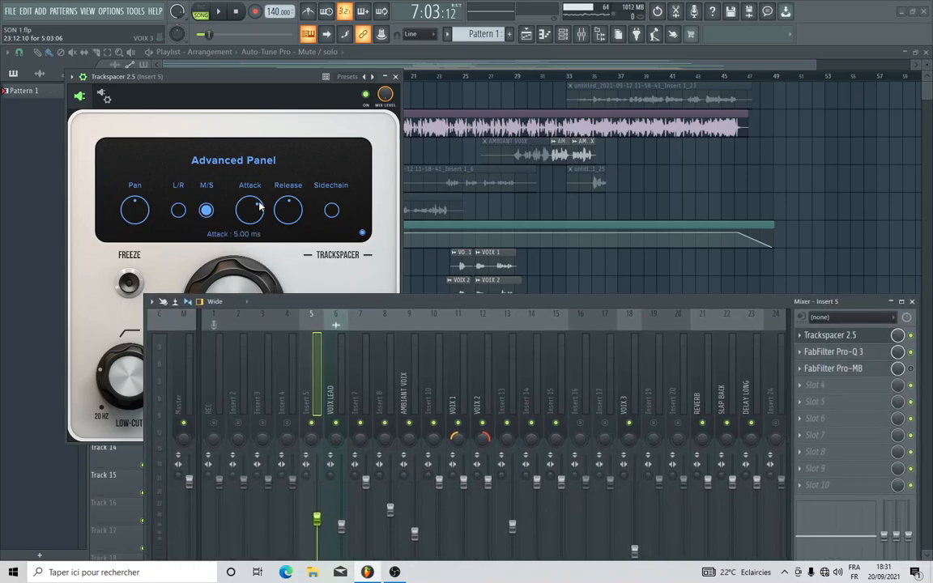
{"action": "mouse_move", "coordinate": [254, 210]}
{"action": "mouse_move", "coordinate": [293, 210]}
{"action": "left_click", "coordinate": [362, 233]}
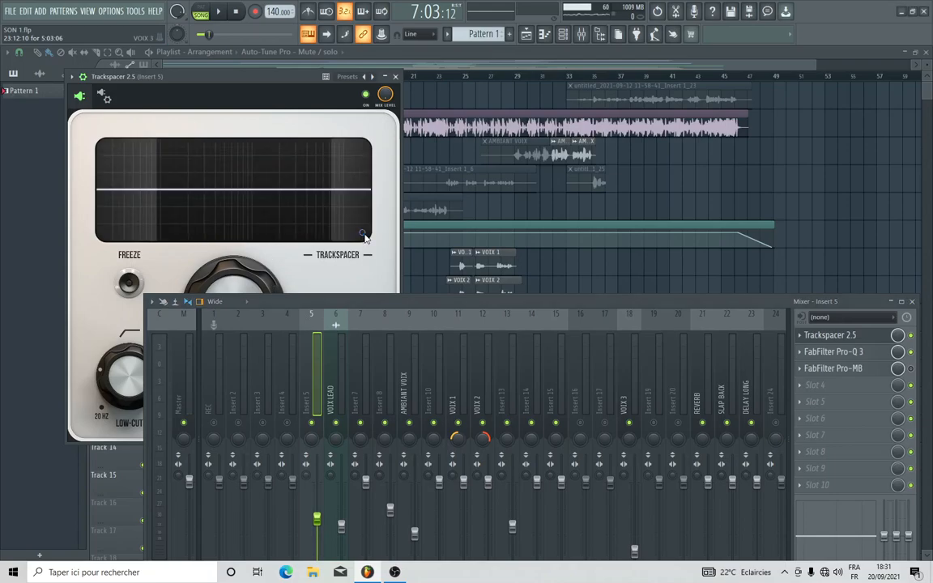
- Narrow the mixer and arrange it side by side with the Trackspacer window
{"action": "left_click_drag", "start_coordinate": [469, 306], "coordinate": [464, 226]}
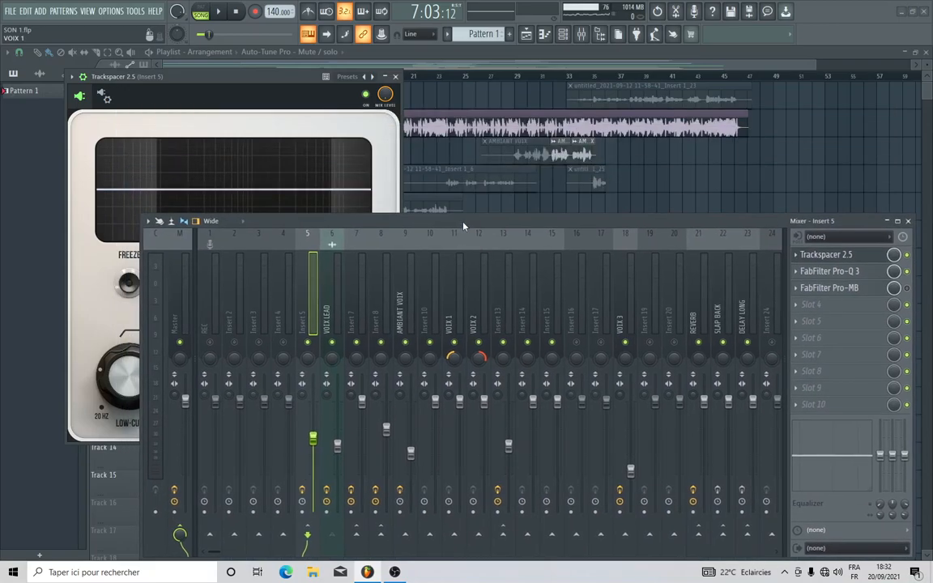
{"action": "left_click_drag", "start_coordinate": [146, 216], "coordinate": [424, 151]}
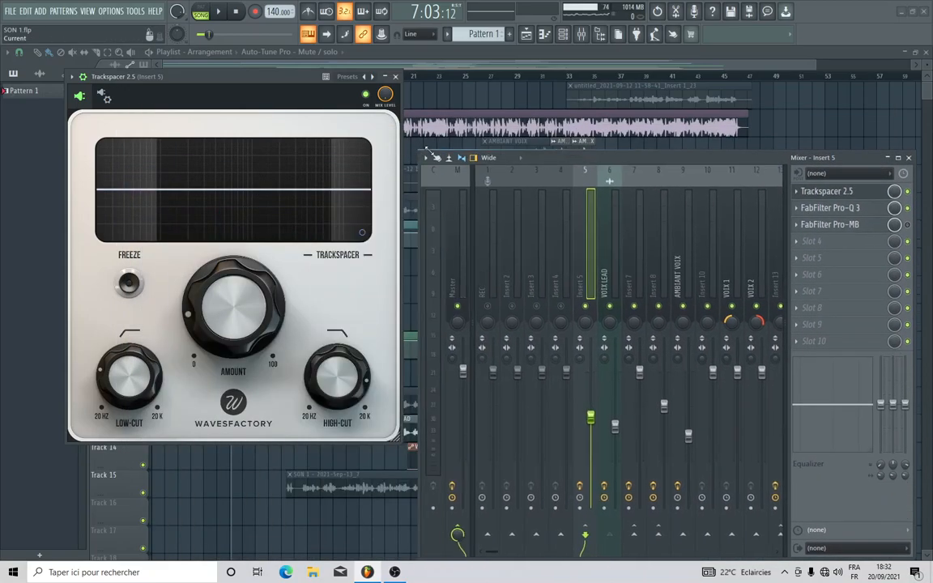
{"action": "left_click_drag", "start_coordinate": [664, 159], "coordinate": [697, 148]}
{"action": "left_click_drag", "start_coordinate": [263, 80], "coordinate": [236, 87]}
- Play the song with the Playlist closed, watch Trackspacer's curve react to the vocals, and stop playback
{"action": "key", "text": "space"}
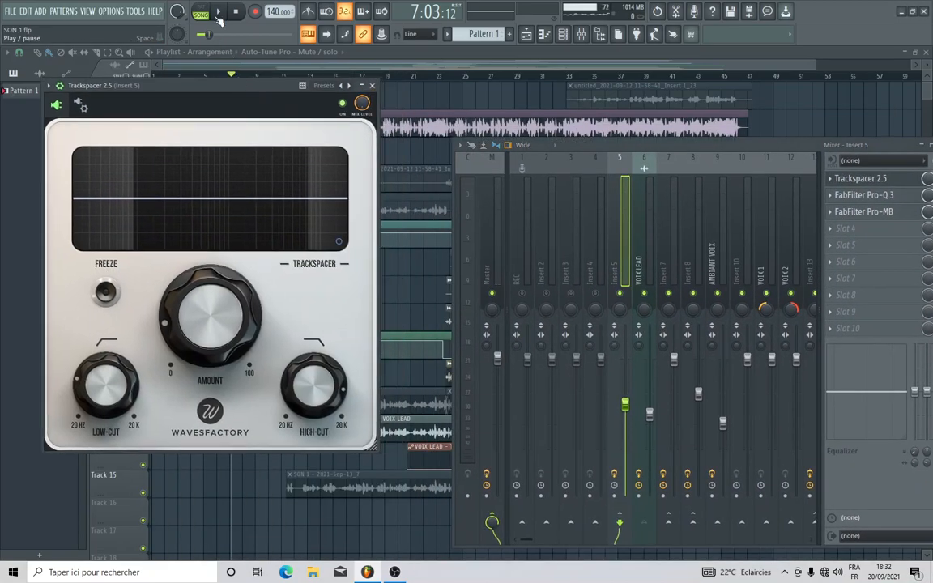
{"action": "left_click", "coordinate": [427, 54]}
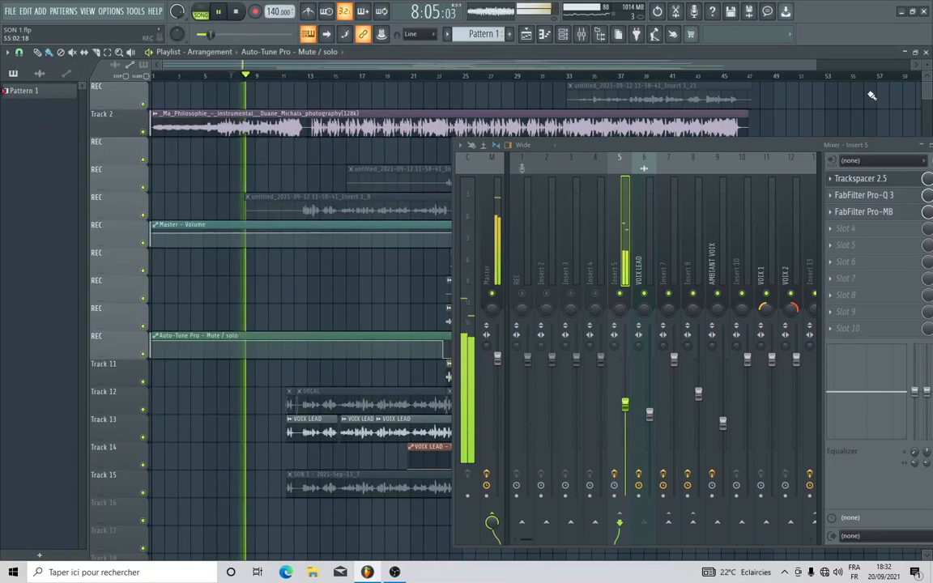
{"action": "left_click", "coordinate": [924, 53]}
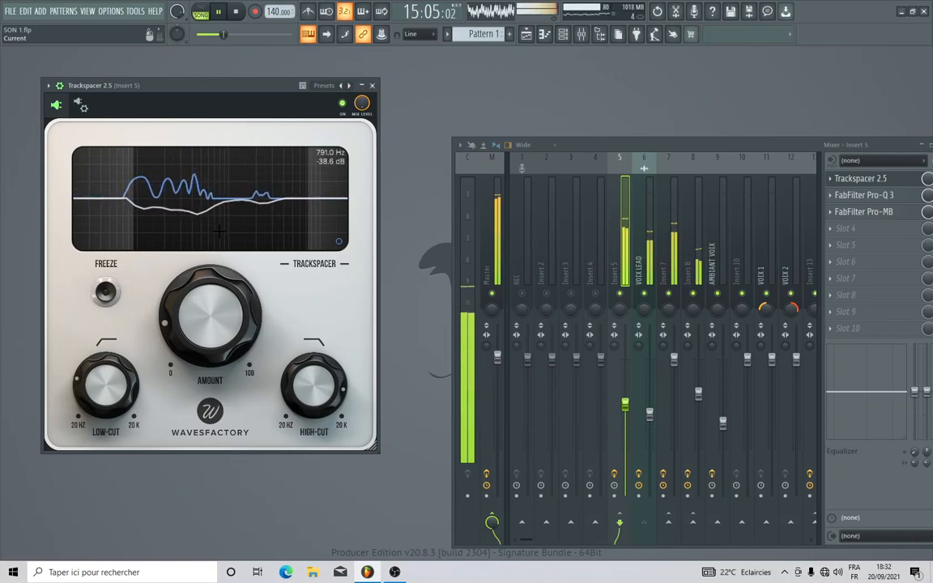
{"action": "key", "text": "space"}
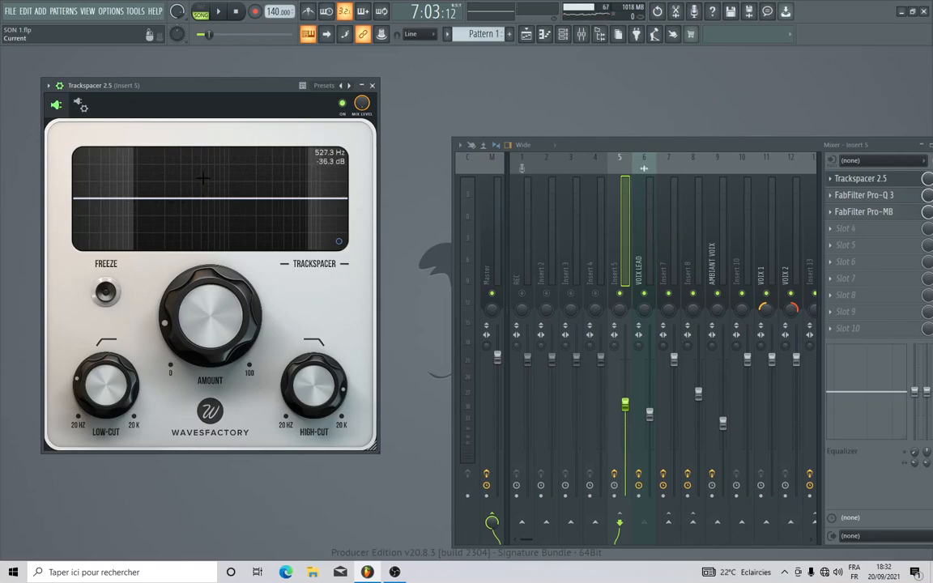
- Show the VOIX LEAD track's sends, then play the song from around bar 13 and close the Playlist again
{"action": "left_click_drag", "start_coordinate": [544, 144], "coordinate": [510, 70]}
{"action": "left_click", "coordinate": [613, 129]}
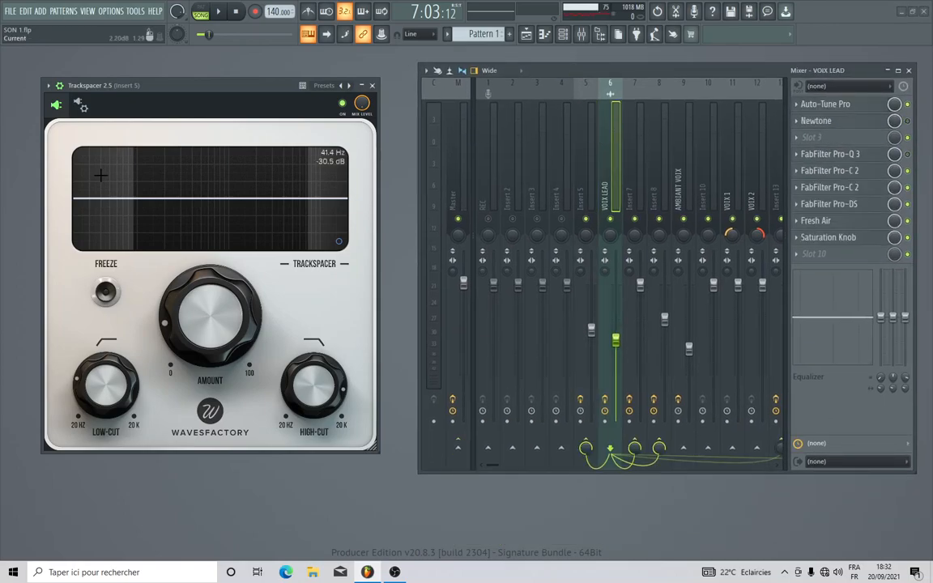
{"action": "left_click", "coordinate": [527, 34]}
{"action": "left_click", "coordinate": [304, 75]}
{"action": "key", "text": "space"}
{"action": "left_click", "coordinate": [926, 53]}
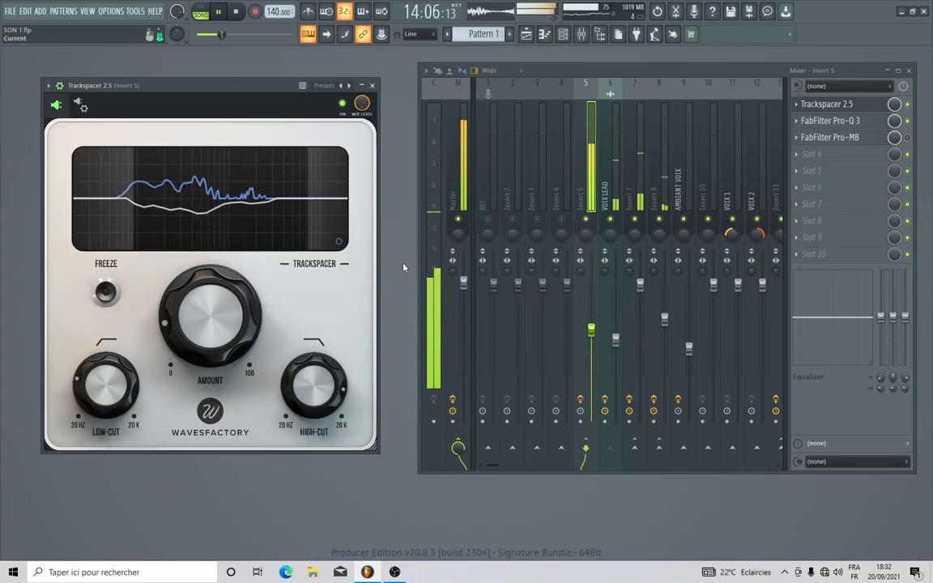
- Raise Trackspacer's Amount to about 97.8 % during playback, then bring it back down to a low setting
{"action": "mouse_move", "coordinate": [187, 343]}
{"action": "left_click_drag", "start_coordinate": [187, 344], "coordinate": [206, 59]}
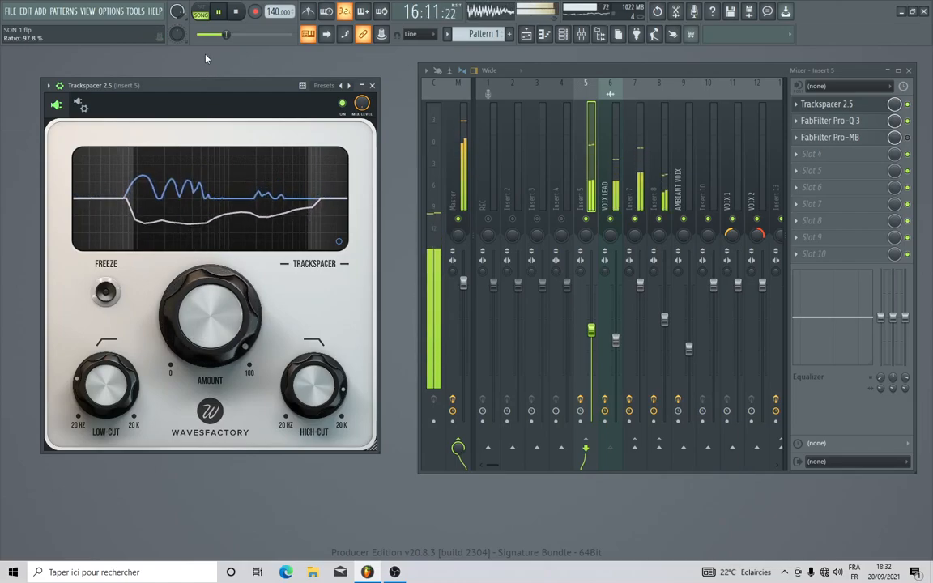
{"action": "left_click_drag", "start_coordinate": [224, 365], "coordinate": [183, 307]}
- Adjust Trackspacer's low-cut and lower its high-cut to about 110.54 Hz while the song plays
{"action": "left_click_drag", "start_coordinate": [106, 403], "coordinate": [150, 441]}
{"action": "left_click_drag", "start_coordinate": [286, 400], "coordinate": [332, 520]}
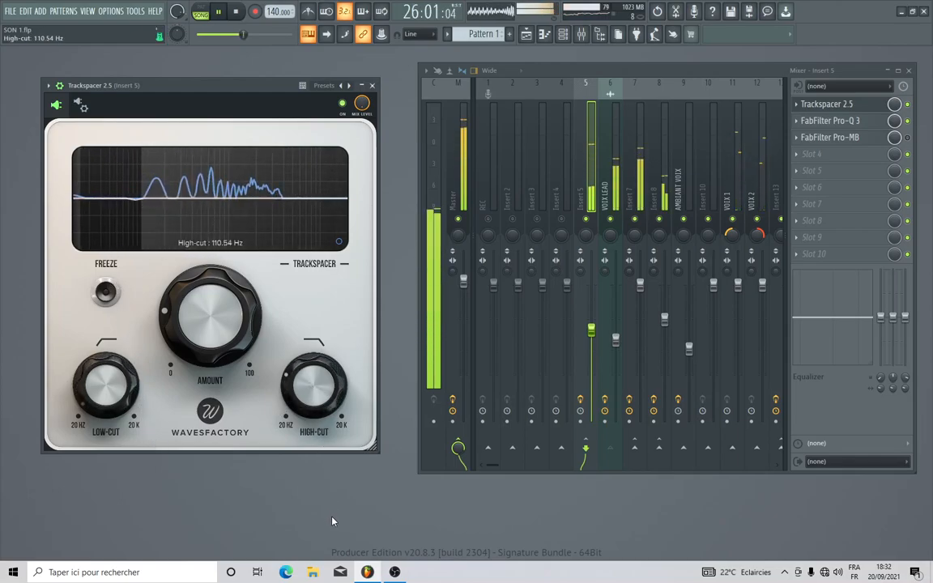
- Widen Trackspacer's active range by raising the high-cut and readjusting the low-cut, raise Amount to 89.3 %, and stop playback
{"action": "left_click_drag", "start_coordinate": [332, 521], "coordinate": [305, 372]}
{"action": "left_click_drag", "start_coordinate": [111, 391], "coordinate": [109, 348]}
{"action": "left_click_drag", "start_coordinate": [189, 318], "coordinate": [192, 73]}
{"action": "key", "text": "space"}
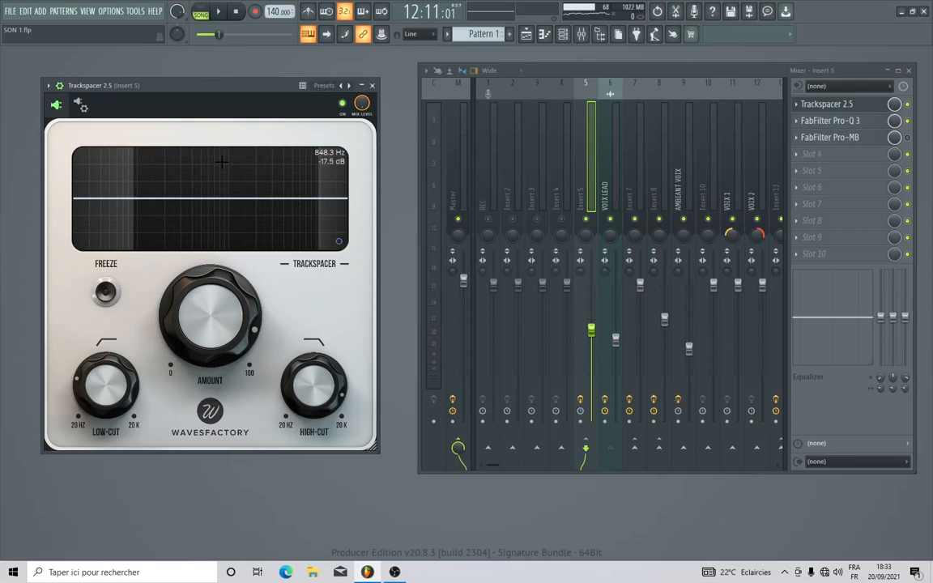
- Play the song again and raise Trackspacer's Amount to 100 % during playback
{"action": "mouse_move", "coordinate": [223, 354]}
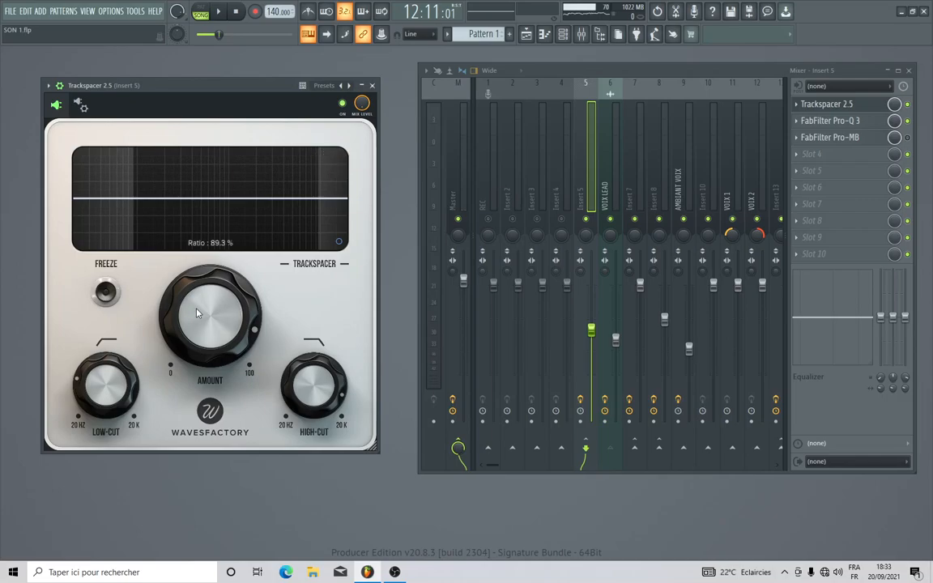
{"action": "left_click_drag", "start_coordinate": [197, 314], "coordinate": [196, 282]}
{"action": "key", "text": "space"}
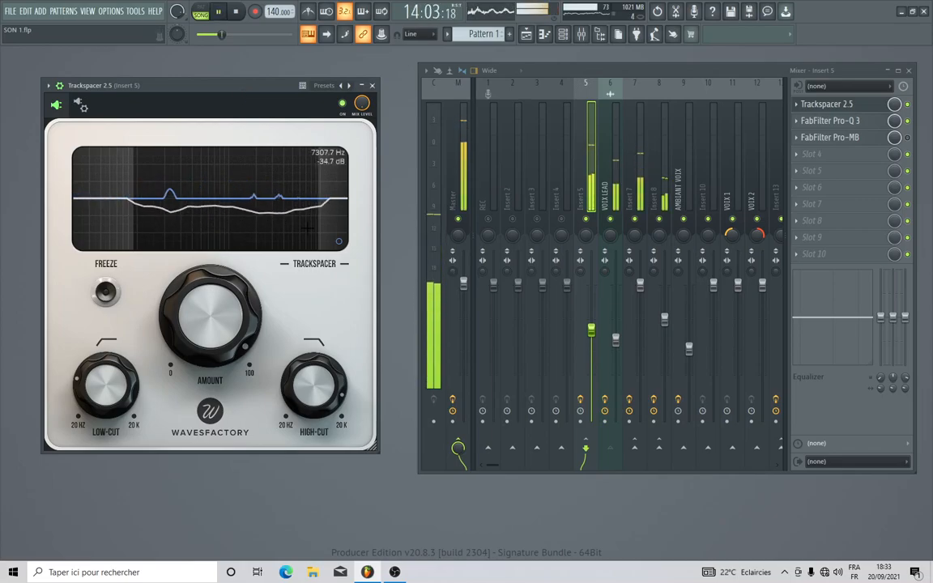
{"action": "left_click_drag", "start_coordinate": [228, 295], "coordinate": [229, 235]}
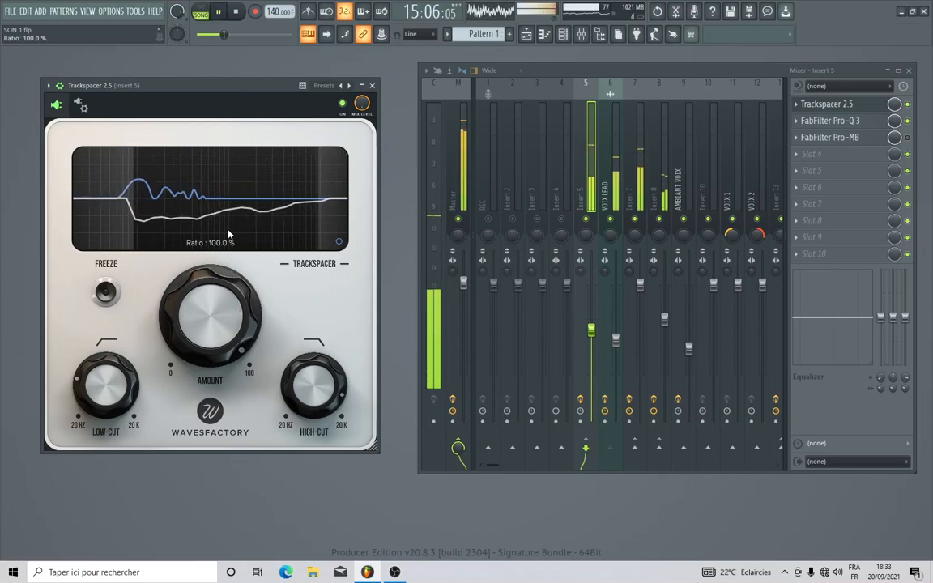
- Lower Trackspacer's Amount to 15.3 % and readjust its filters, setting the low-cut to 83.86 Hz
{"action": "left_click_drag", "start_coordinate": [215, 312], "coordinate": [240, 555]}
{"action": "mouse_move", "coordinate": [309, 385]}
{"action": "left_mouse_down"}
{"action": "mouse_move", "coordinate": [305, 468]}
{"action": "mouse_move", "coordinate": [305, 375]}
{"action": "left_mouse_up"}
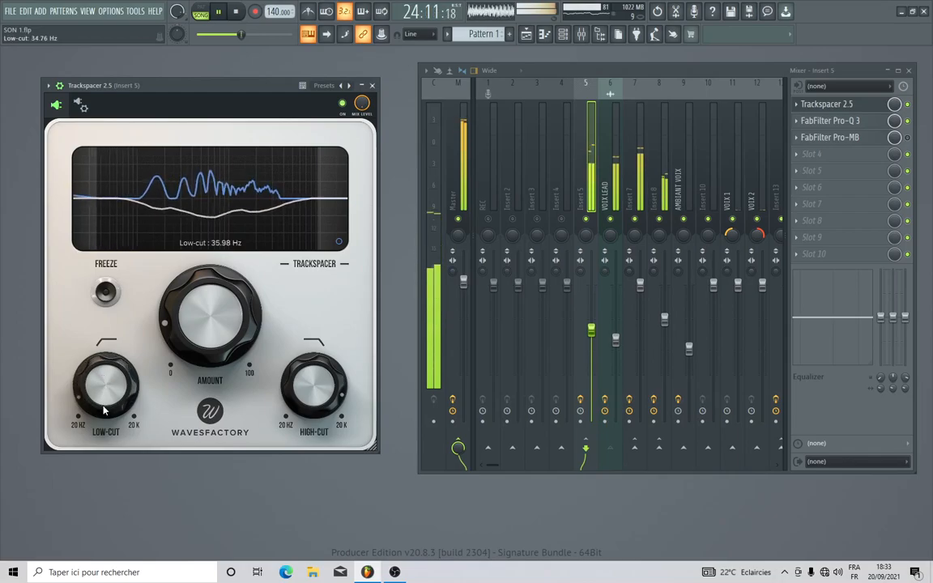
{"action": "left_click_drag", "start_coordinate": [106, 425], "coordinate": [117, 379]}
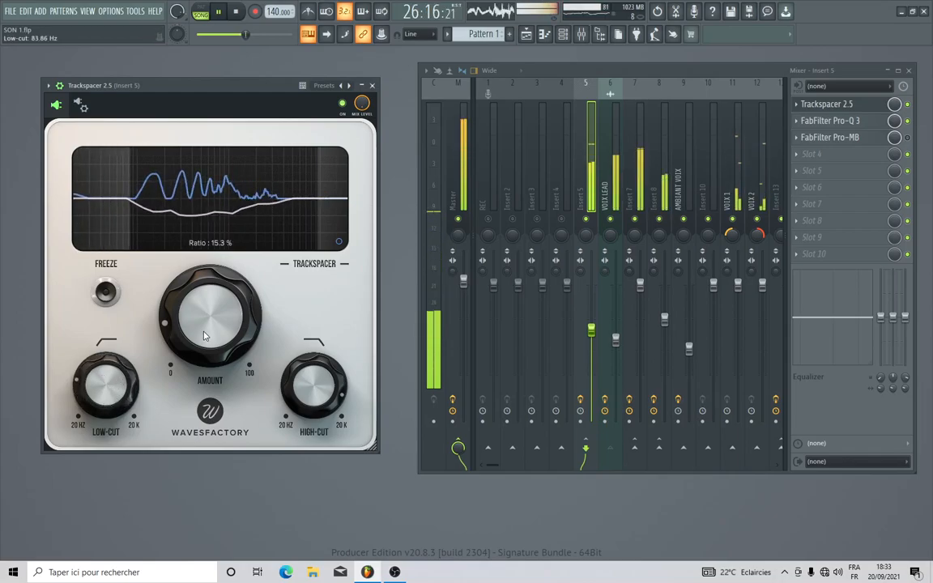
- Toggle Trackspacer's Freeze on and off during playback, leave it on, and stop the song
{"action": "left_click", "coordinate": [106, 295]}
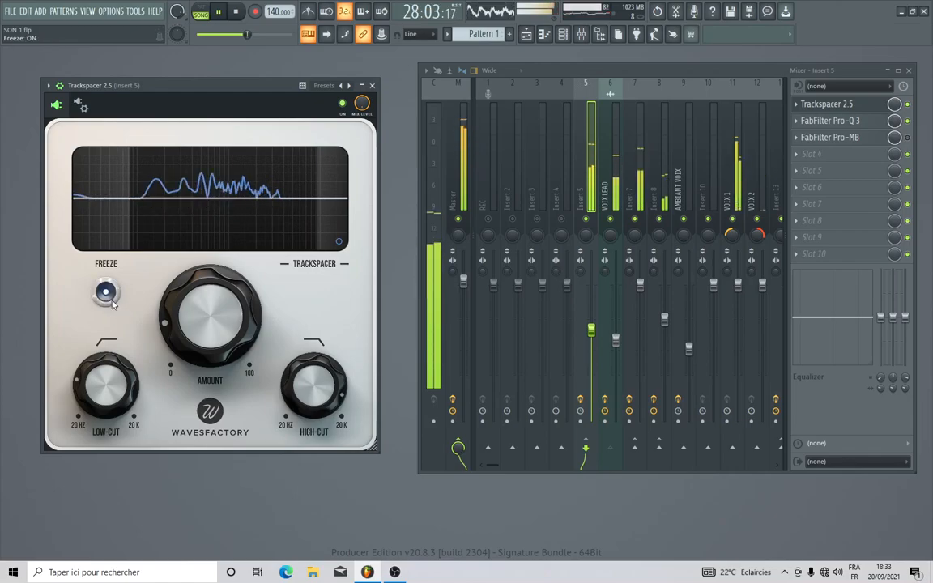
{"action": "left_click", "coordinate": [106, 295]}
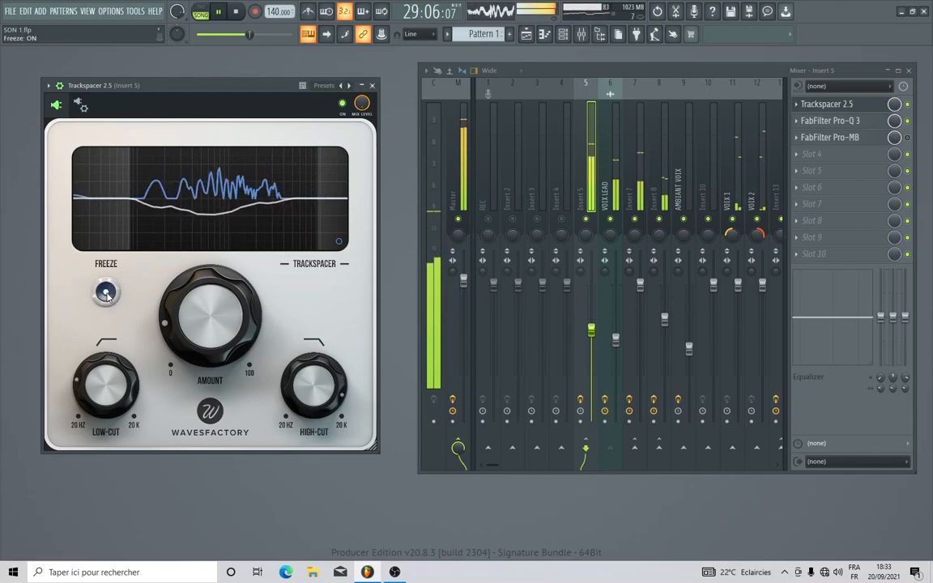
{"action": "left_click", "coordinate": [106, 295]}
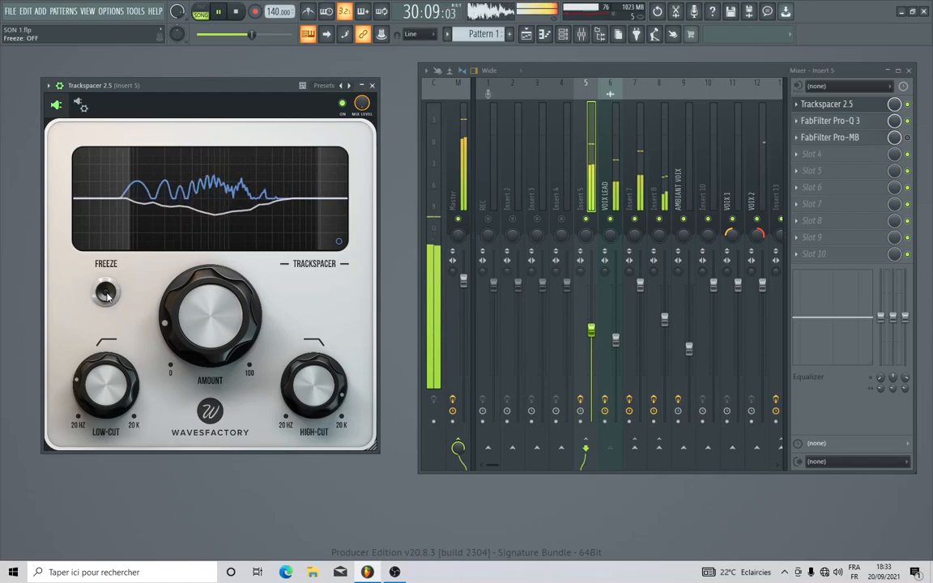
{"action": "left_click", "coordinate": [106, 295]}
{"action": "left_click", "coordinate": [106, 295]}
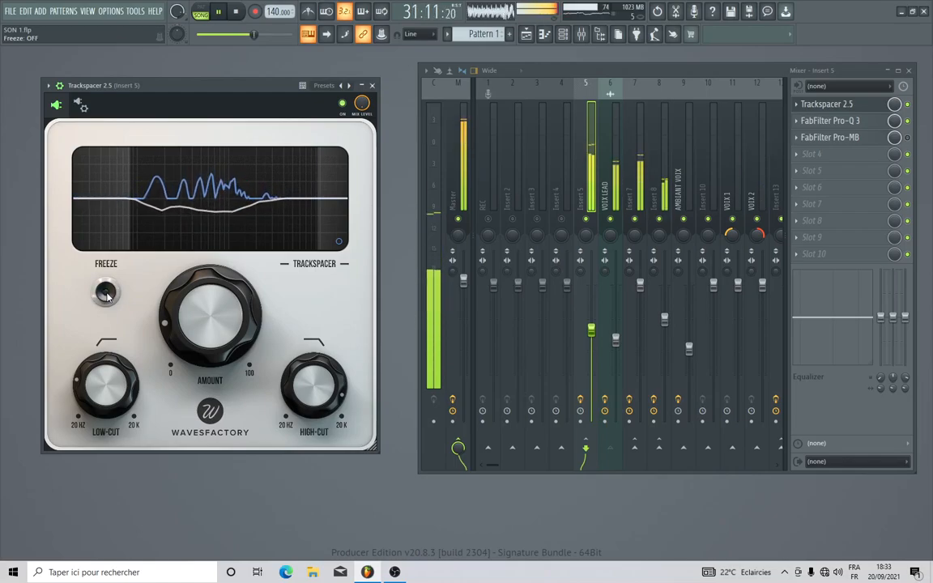
{"action": "left_click", "coordinate": [107, 295]}
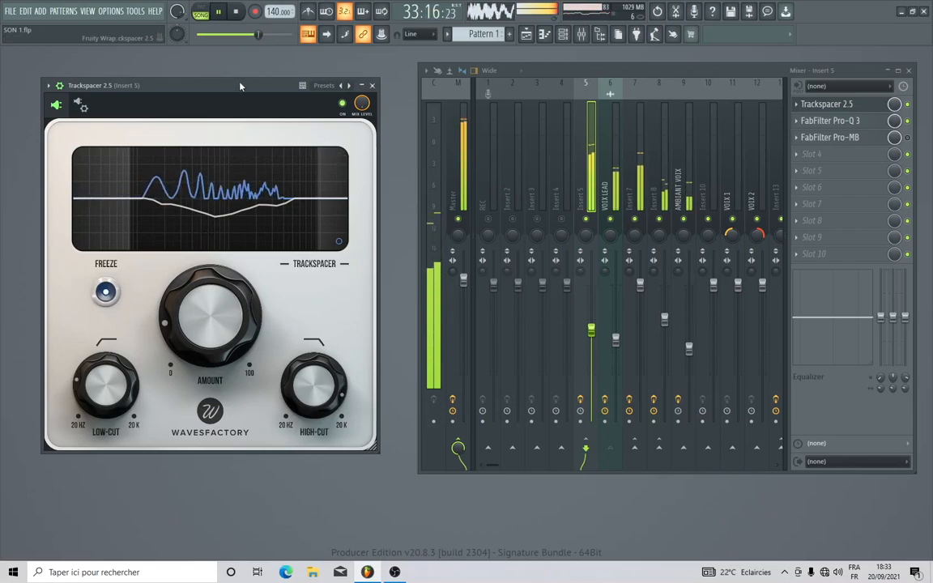
{"action": "key", "text": "space"}
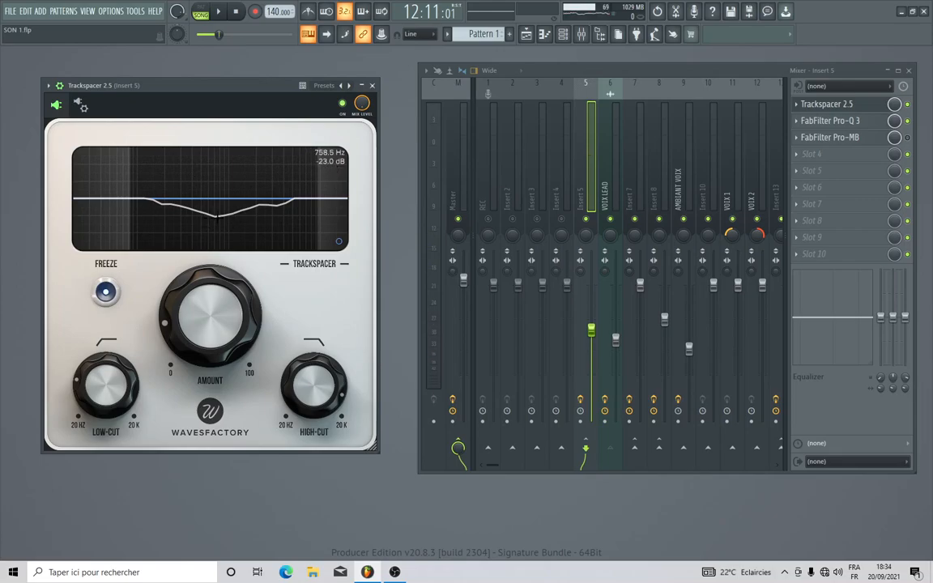
- Load FabFilter Pro-Q 3 into slot 4 of Insert 5, replacing the mistakenly chosen Saturn 2
{"action": "left_click", "coordinate": [803, 155]}
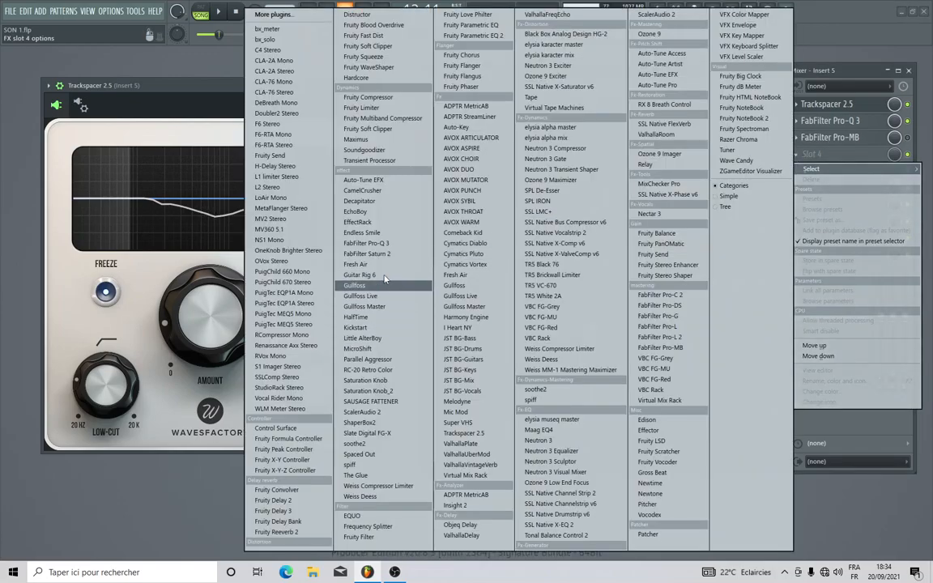
{"action": "left_click", "coordinate": [381, 230]}
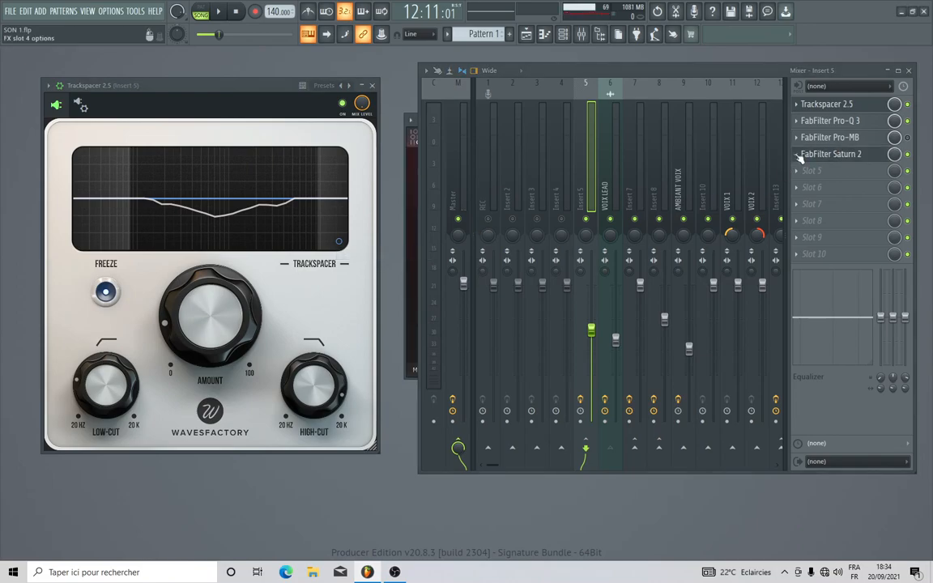
{"action": "left_click", "coordinate": [823, 154]}
{"action": "mouse_move", "coordinate": [813, 169]}
{"action": "left_click", "coordinate": [366, 243]}
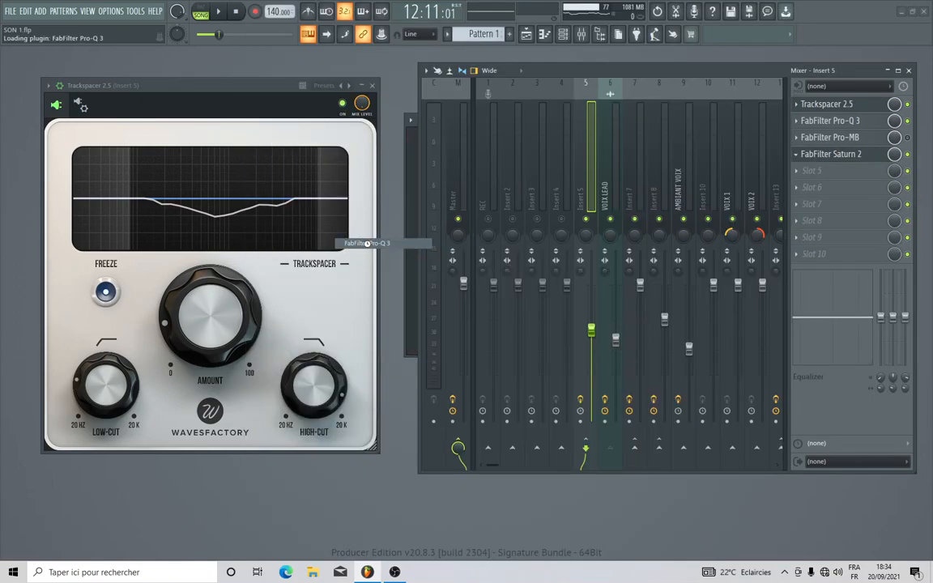
- Arrange the Mixer and Pro-Q 3 windows, and create a broad bell cut of -13.39 dB in the midrange
{"action": "left_click_drag", "start_coordinate": [571, 68], "coordinate": [588, 321]}
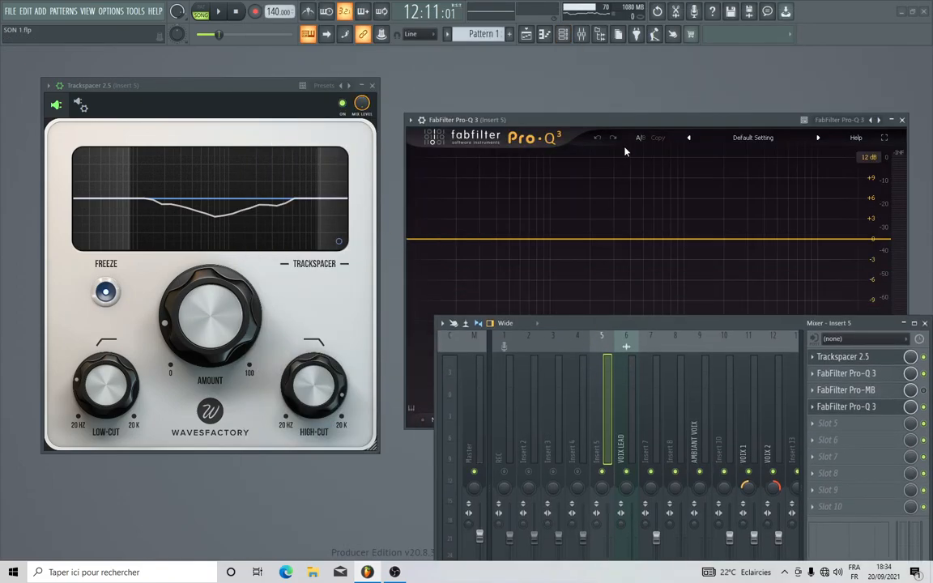
{"action": "left_click_drag", "start_coordinate": [643, 120], "coordinate": [417, 80]}
{"action": "left_click_drag", "start_coordinate": [415, 202], "coordinate": [416, 236]}
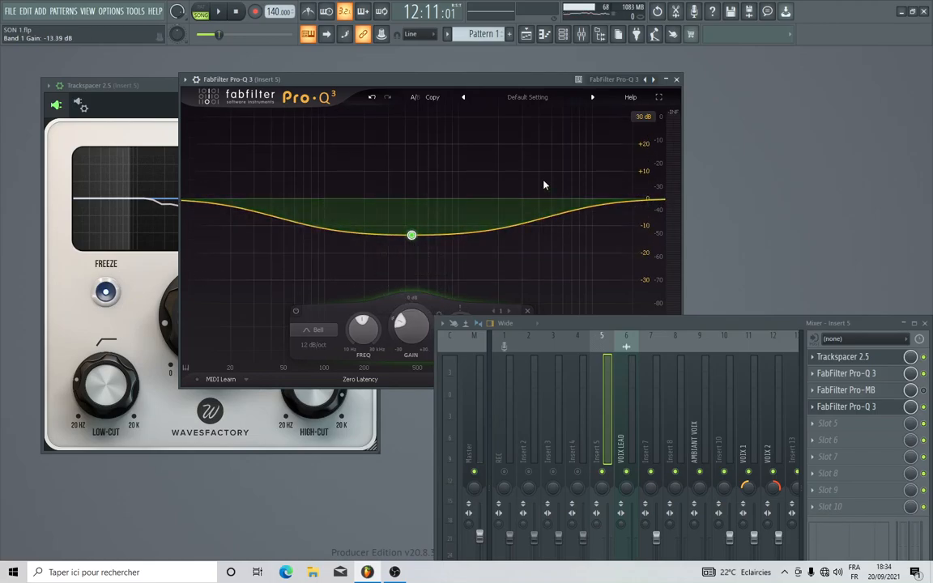
- Close Pro-Q 3, delete it from slot 4 of Insert 5, and move the Mixer back beside Trackspacer
{"action": "left_click", "coordinate": [677, 79]}
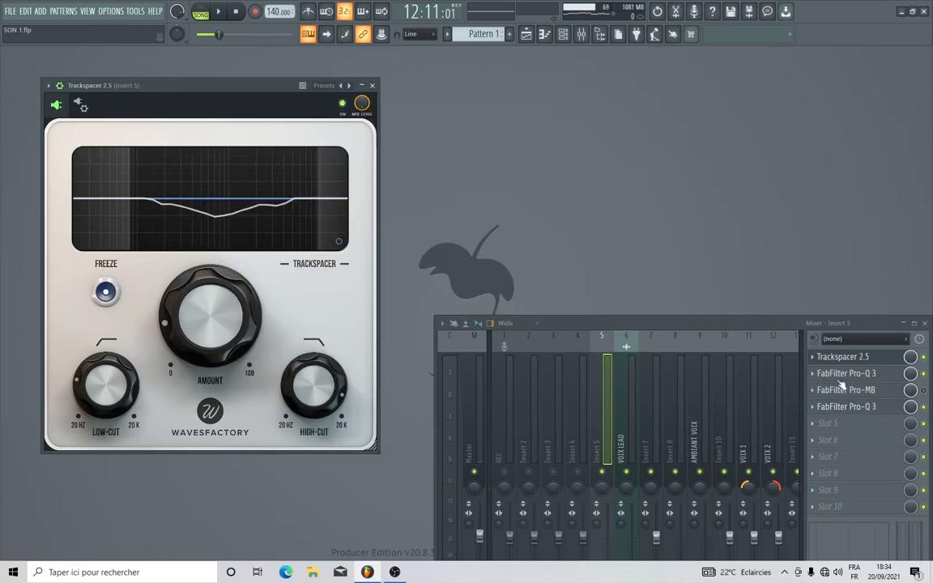
{"action": "right_click", "coordinate": [821, 417]}
{"action": "left_click", "coordinate": [842, 322]}
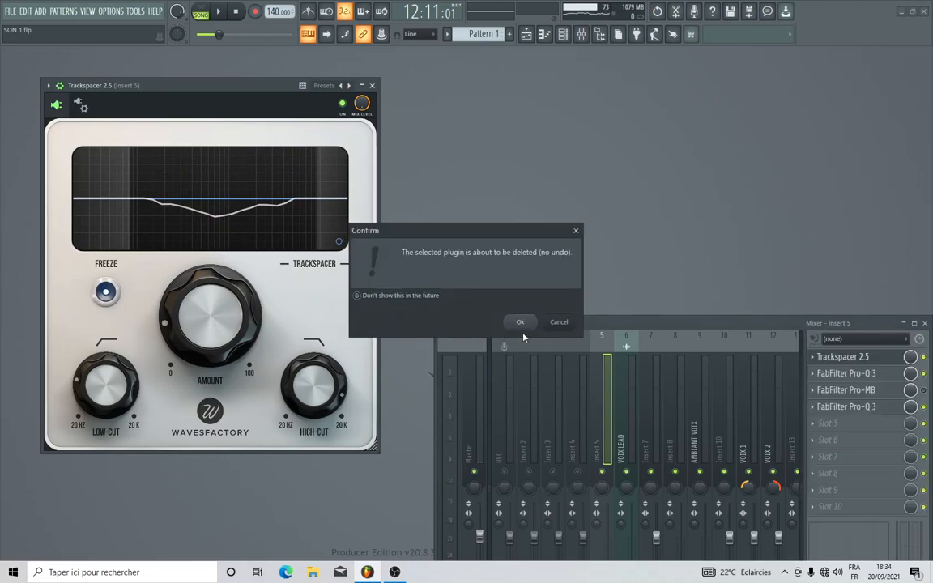
{"action": "left_click", "coordinate": [523, 324]}
{"action": "left_click_drag", "start_coordinate": [583, 327], "coordinate": [552, 78]}
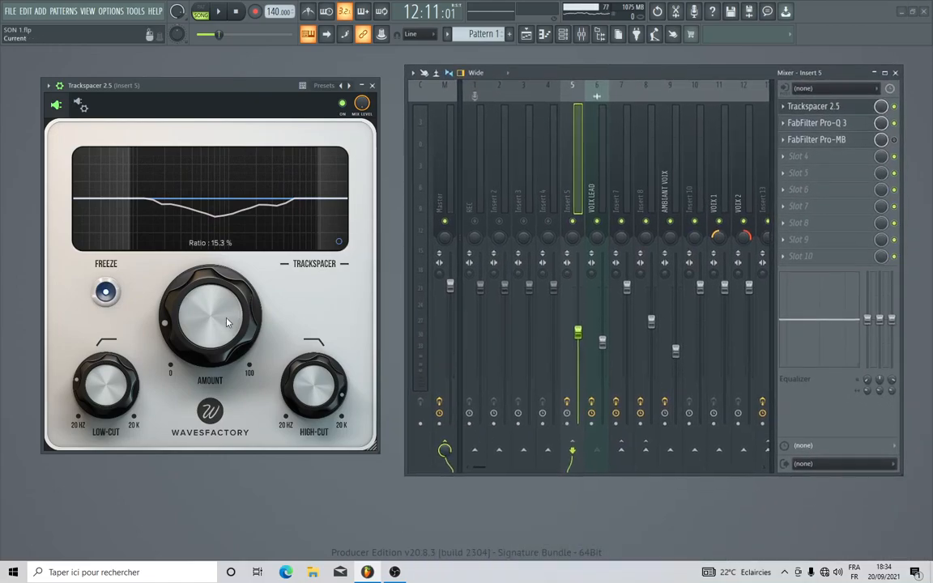
- Play the song briefly with Trackspacer's curve frozen, stop it, and turn Freeze off
{"action": "key", "text": "space"}
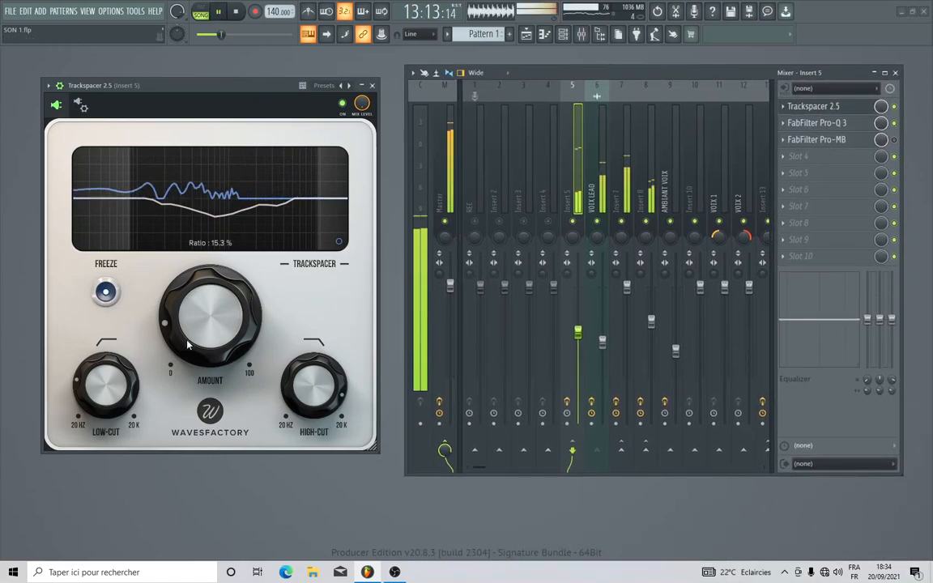
{"action": "key", "text": "space"}
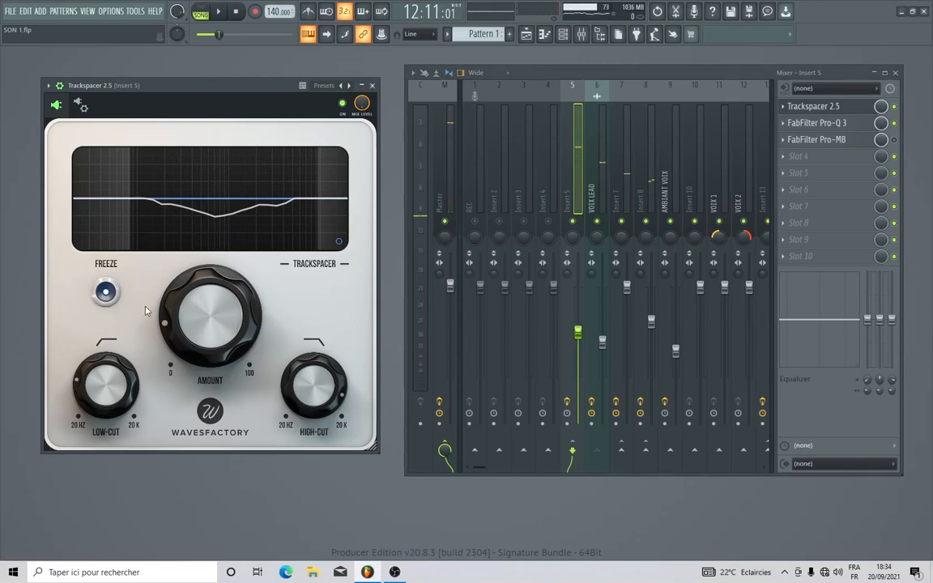
{"action": "left_click", "coordinate": [104, 293]}
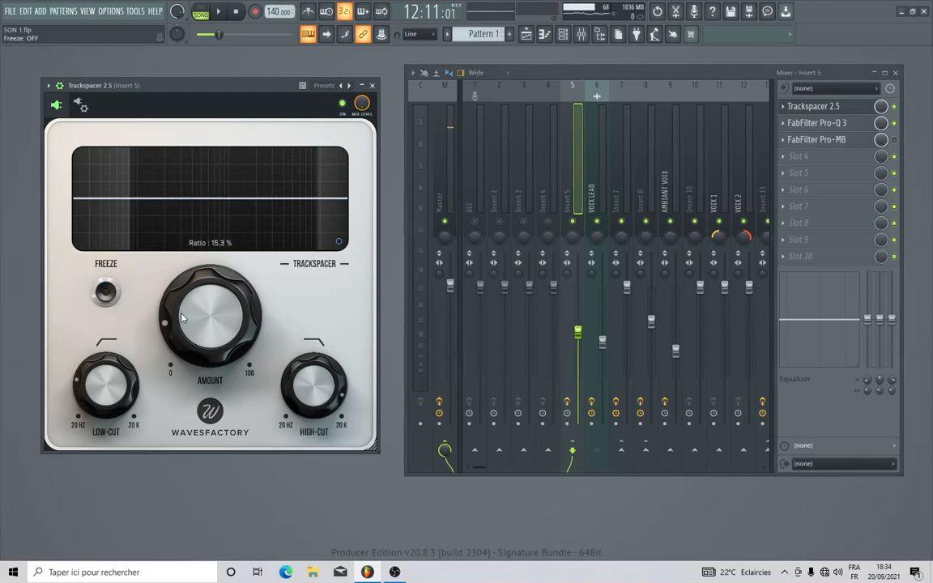
- Play the song with Freeze off, raise Trackspacer's Amount slightly, and stop playback
{"action": "key", "text": "space"}
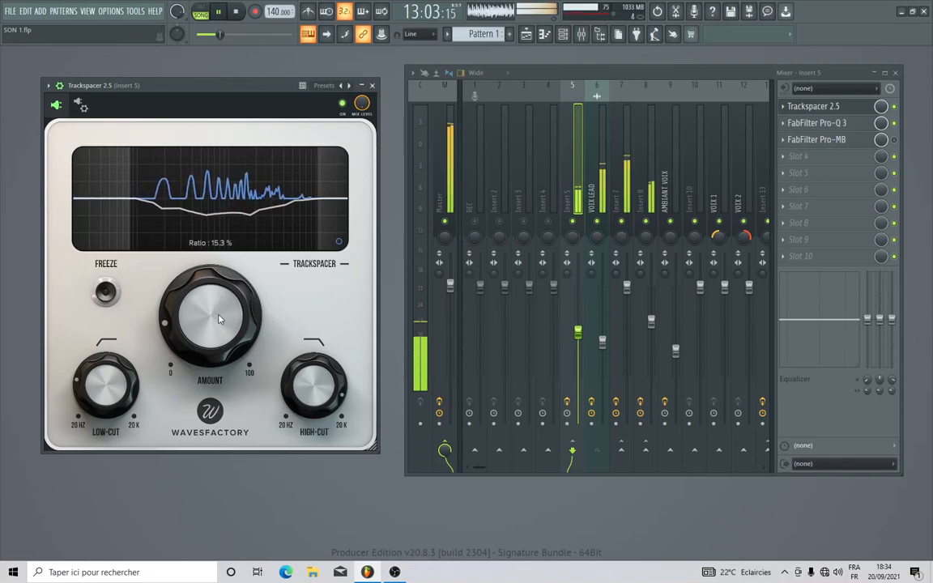
{"action": "left_click_drag", "start_coordinate": [218, 318], "coordinate": [225, 287]}
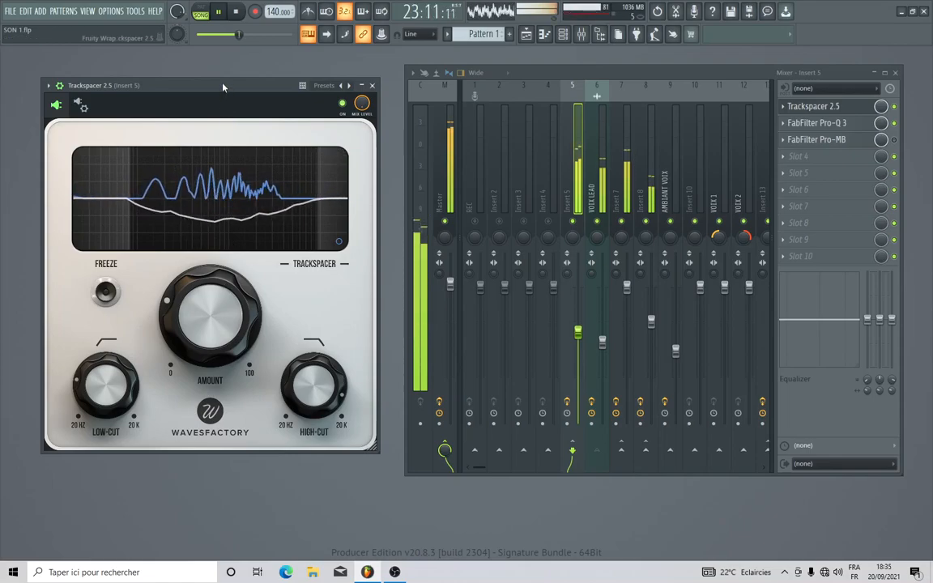
{"action": "key", "text": "space"}
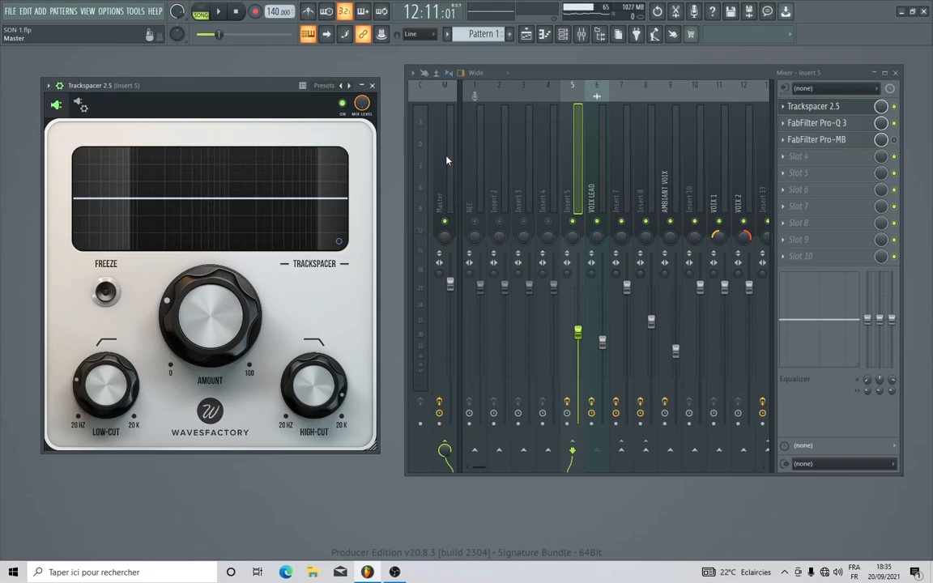
- Find the MV2 Stereo plugin by searching for "mv", load it into slot 4 of Insert 5, and arrange the windows
{"action": "left_click", "coordinate": [788, 163]}
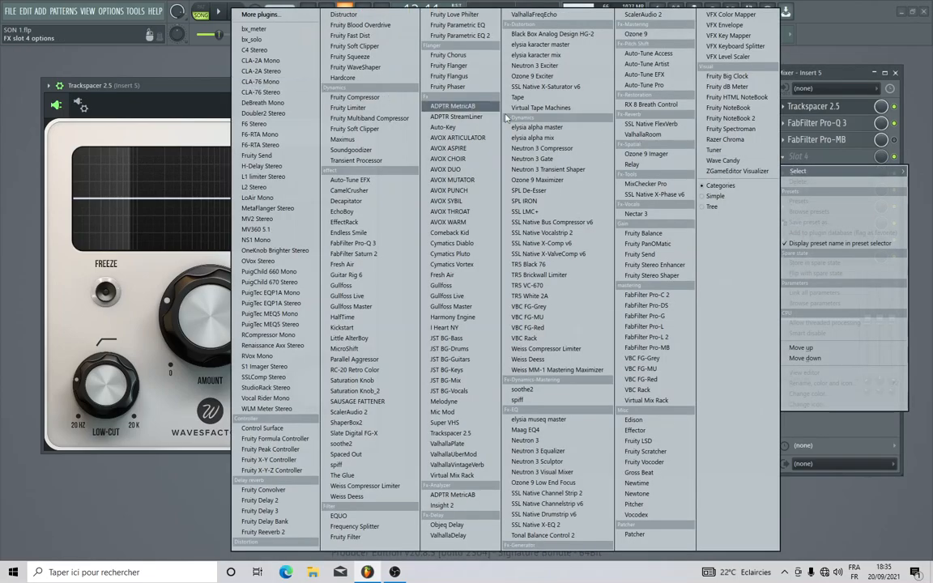
{"action": "left_click", "coordinate": [261, 14]}
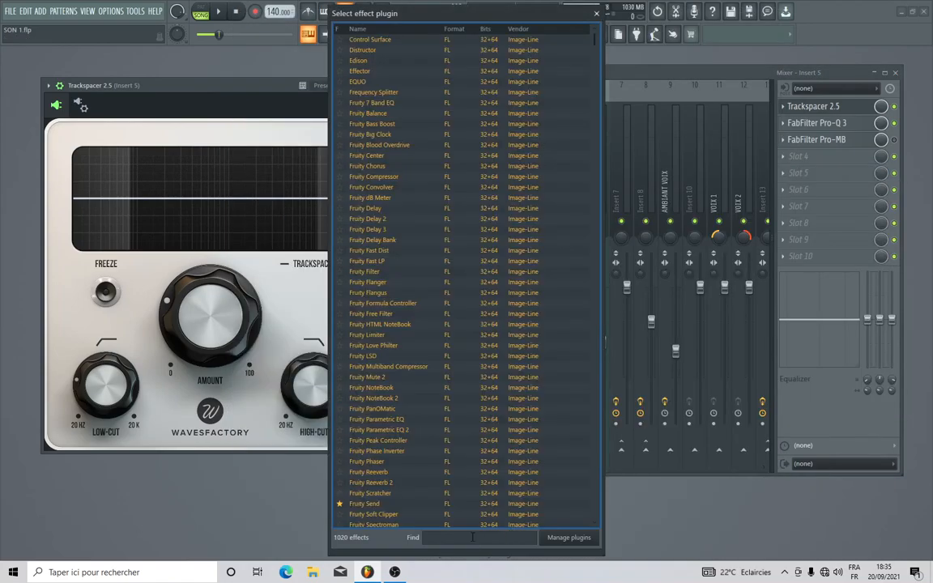
{"action": "type", "text": "mv"}
{"action": "double_click", "coordinate": [366, 50]}
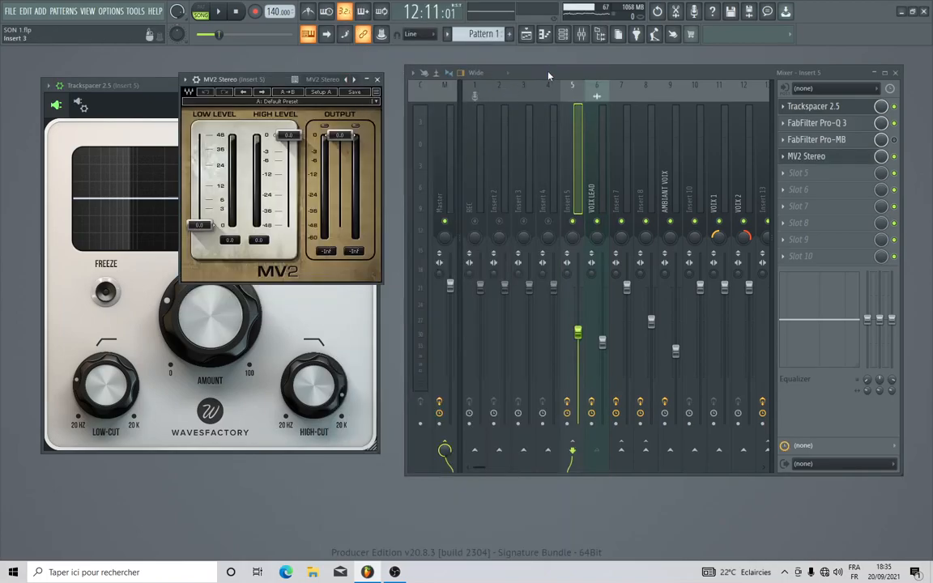
{"action": "left_click_drag", "start_coordinate": [544, 75], "coordinate": [639, 72]}
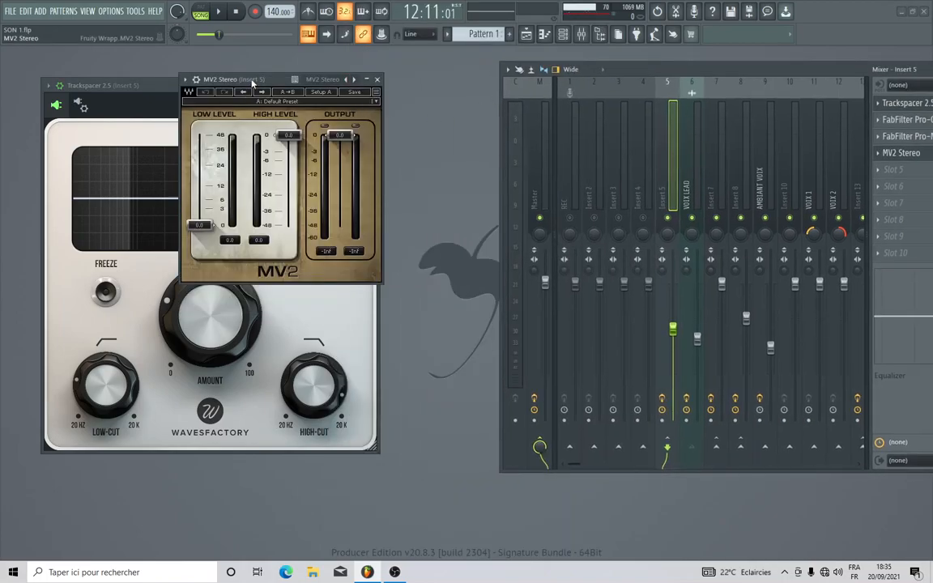
{"action": "left_click_drag", "start_coordinate": [230, 78], "coordinate": [324, 68]}
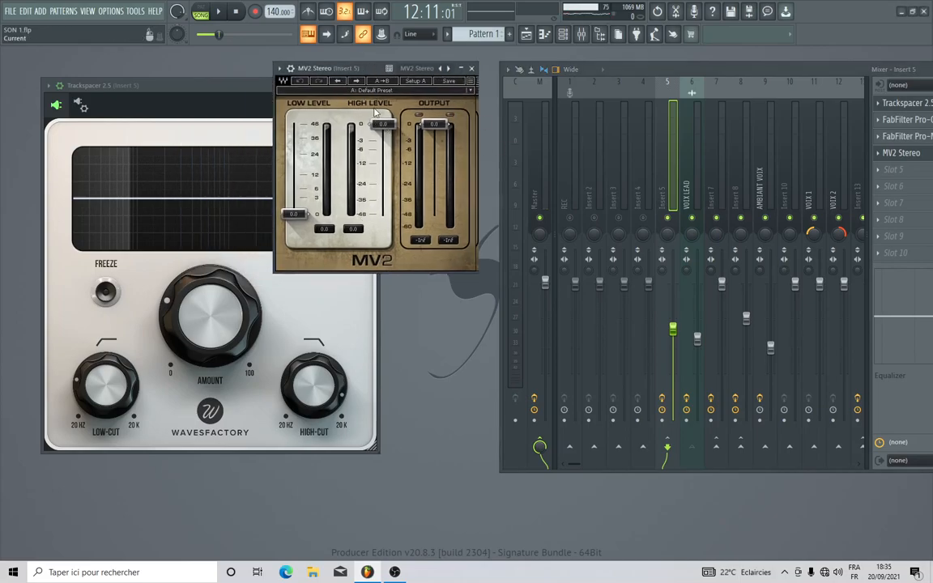
- Lower MV2's High Level to -6.6 dB, raise Low Level to 1.0 dB, and return High Level to 0.0 dB
{"action": "left_click_drag", "start_coordinate": [380, 126], "coordinate": [384, 149]}
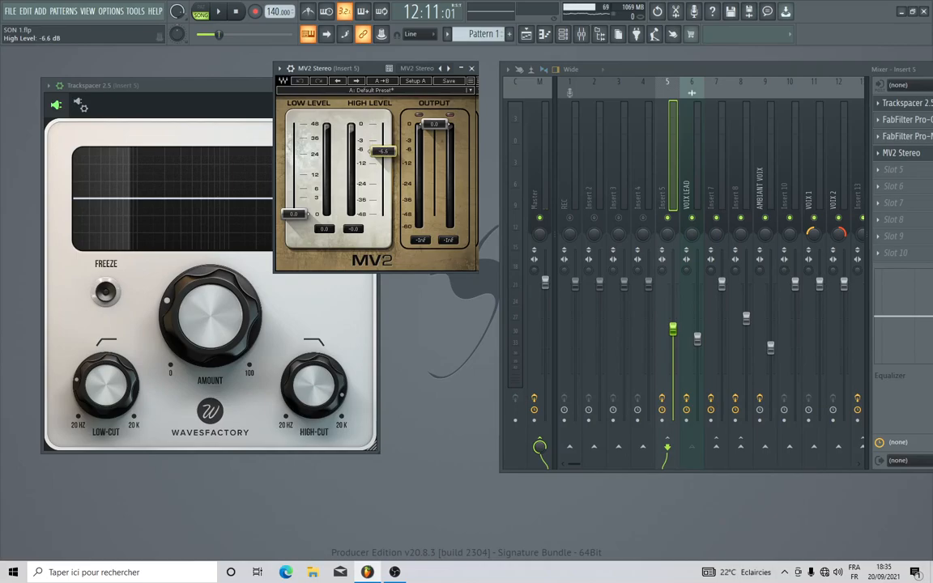
{"action": "left_click_drag", "start_coordinate": [295, 215], "coordinate": [295, 205]}
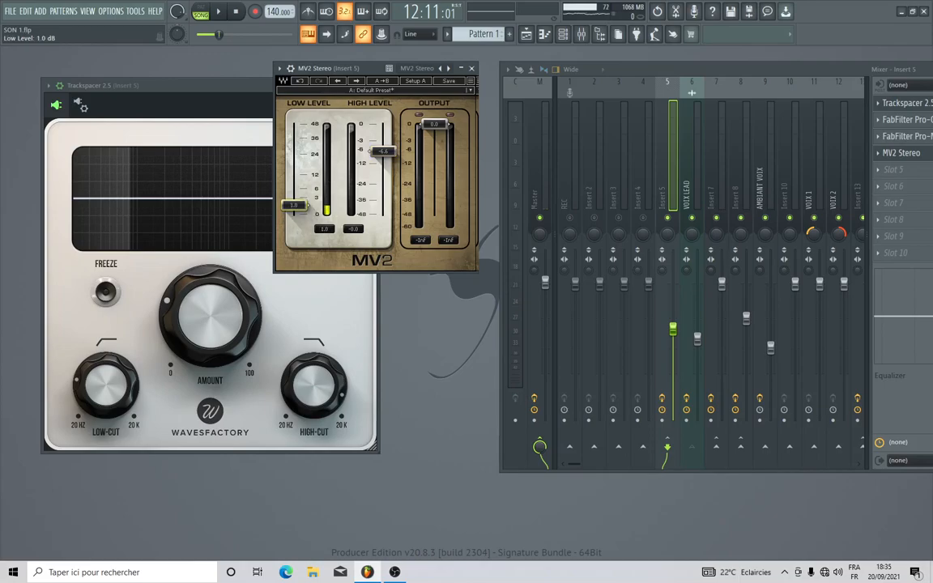
{"action": "left_click_drag", "start_coordinate": [383, 151], "coordinate": [382, 124]}
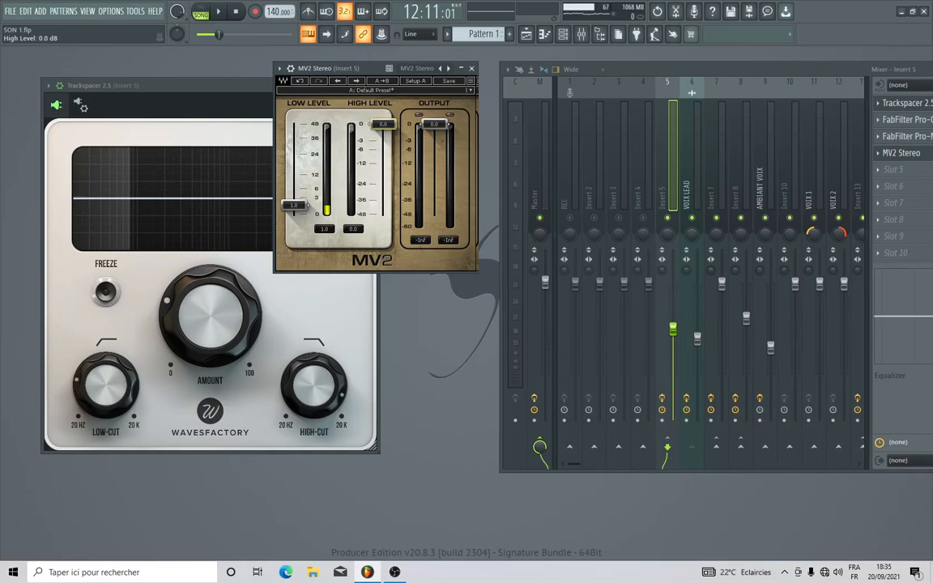
- Close MV2 Stereo and delete it from slot 4 of Insert 5
{"action": "left_click", "coordinate": [473, 69]}
{"action": "left_click_drag", "start_coordinate": [590, 64], "coordinate": [389, 84]}
{"action": "left_click", "coordinate": [677, 175]}
{"action": "left_click", "coordinate": [704, 198]}
{"action": "left_click", "coordinate": [518, 322]}
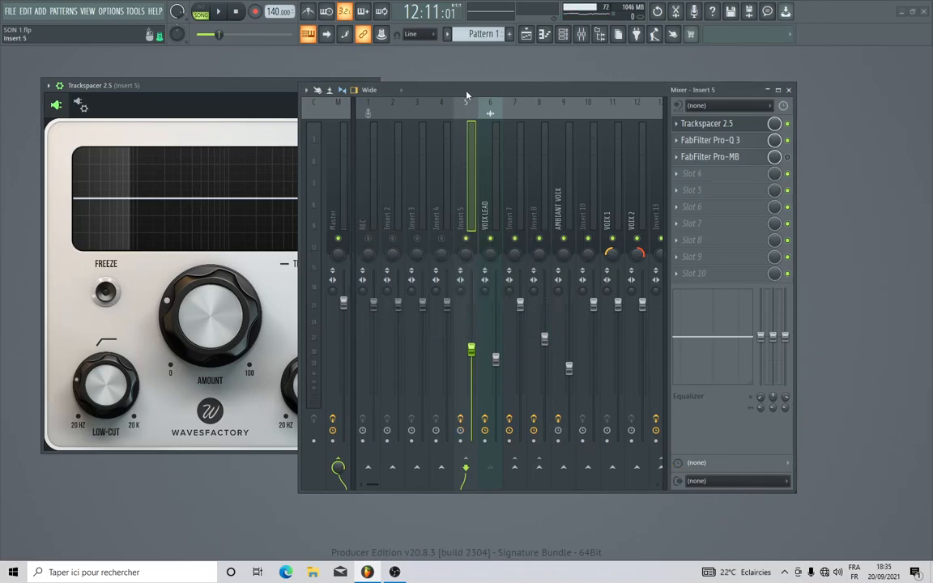
- Play the song and move the Mixer aside so the whole Trackspacer window is uncovered
{"action": "left_click_drag", "start_coordinate": [485, 90], "coordinate": [559, 103]}
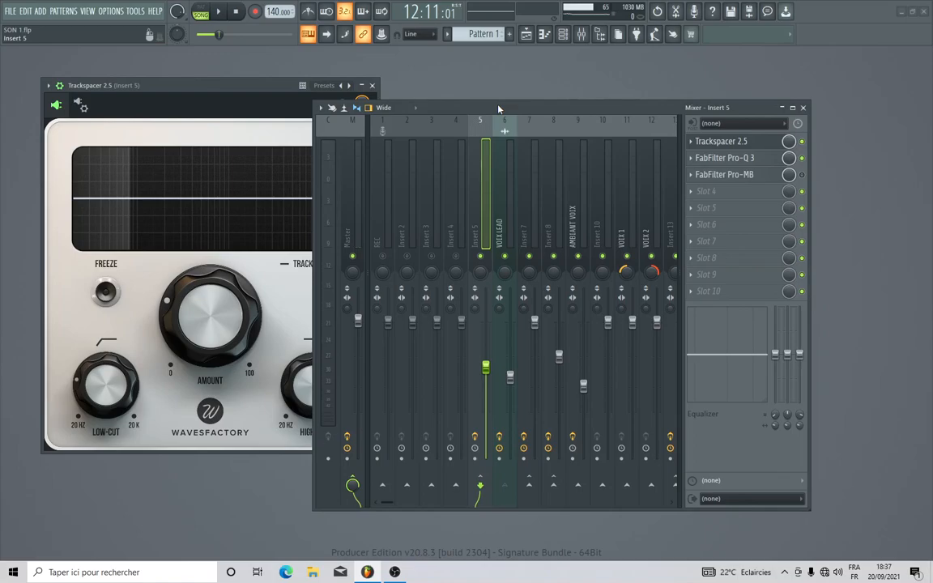
{"action": "key", "text": "space"}
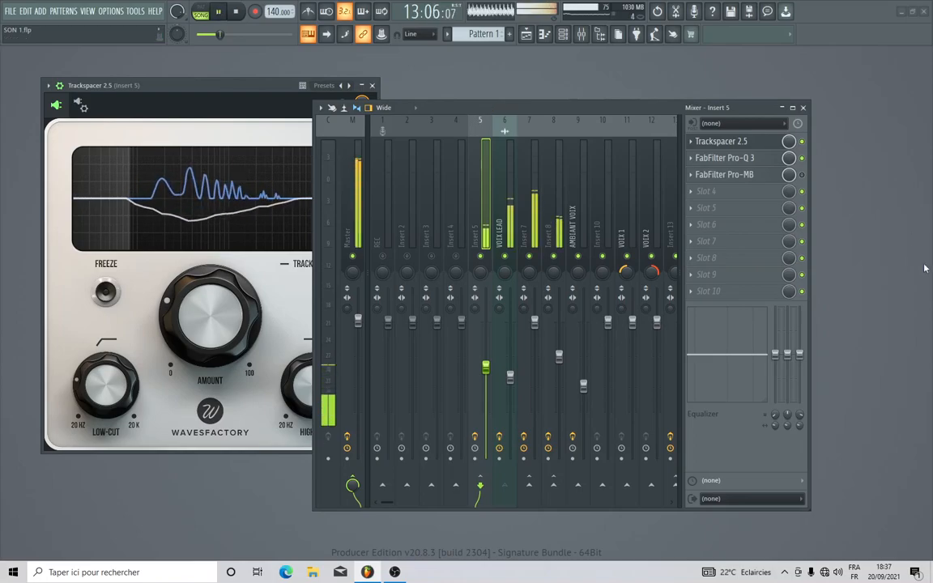
{"action": "left_click_drag", "start_coordinate": [634, 113], "coordinate": [721, 101]}
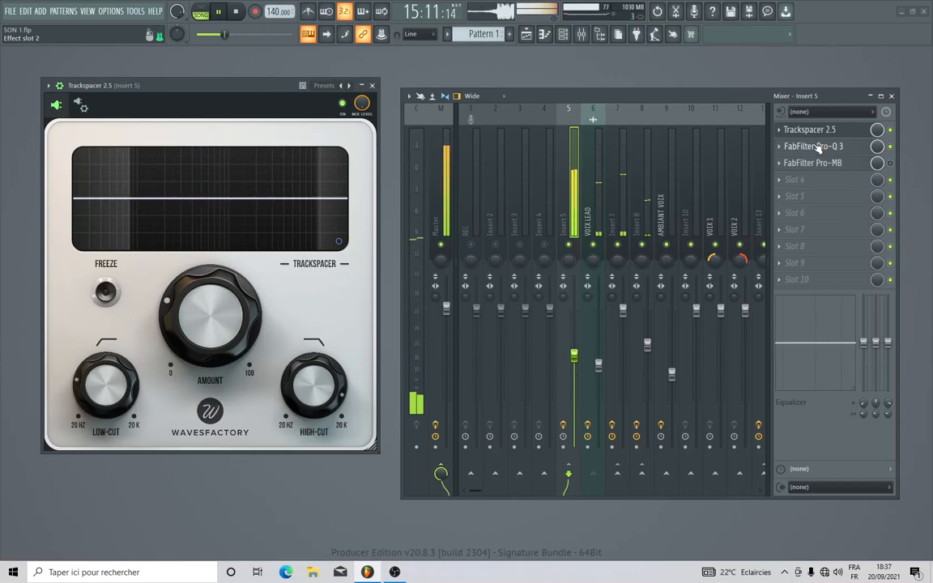
- Set Trackspacer's Amount to 17.3 % and narrow its range with a lower high-cut and a 96.28 Hz low-cut during playback
{"action": "left_click_drag", "start_coordinate": [243, 310], "coordinate": [201, 355]}
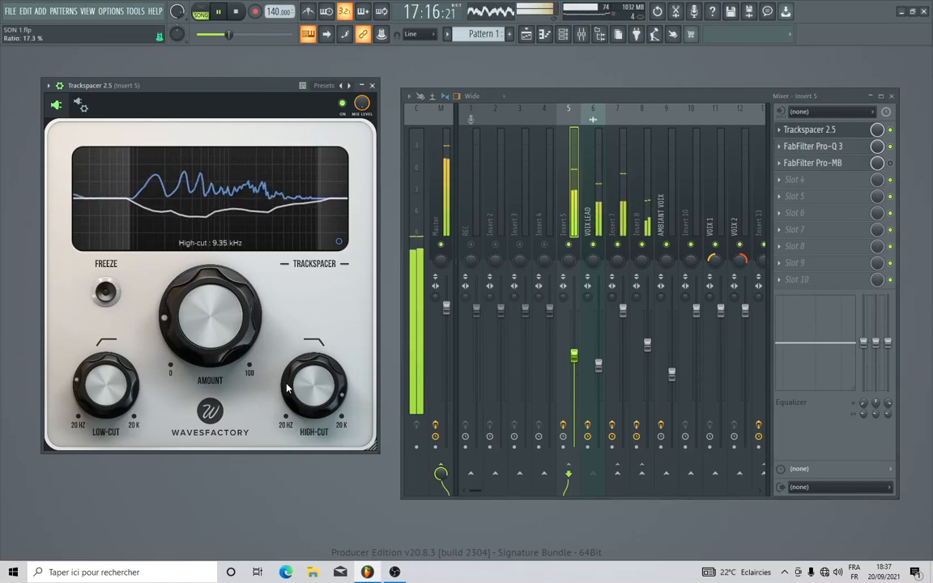
{"action": "left_click_drag", "start_coordinate": [316, 383], "coordinate": [318, 409]}
{"action": "left_click_drag", "start_coordinate": [128, 411], "coordinate": [116, 401]}
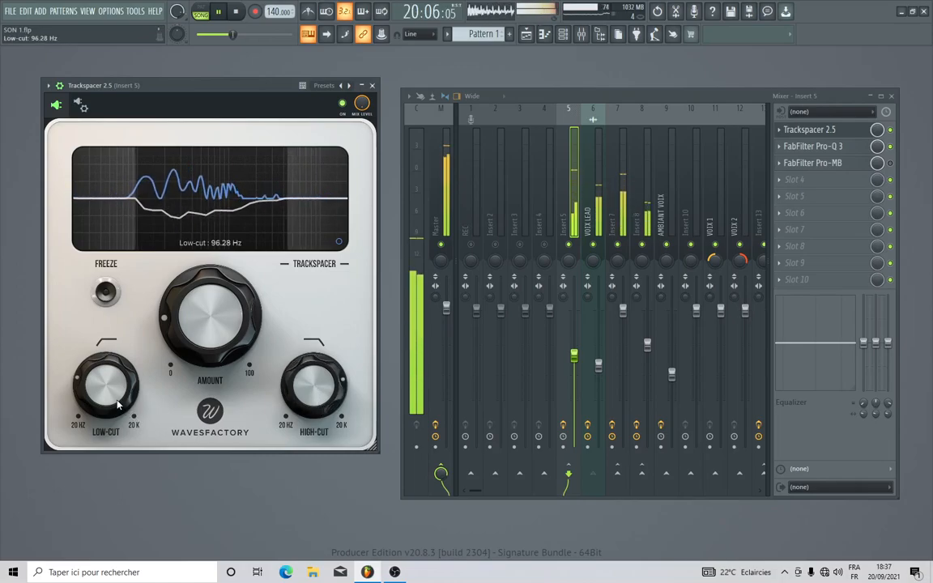